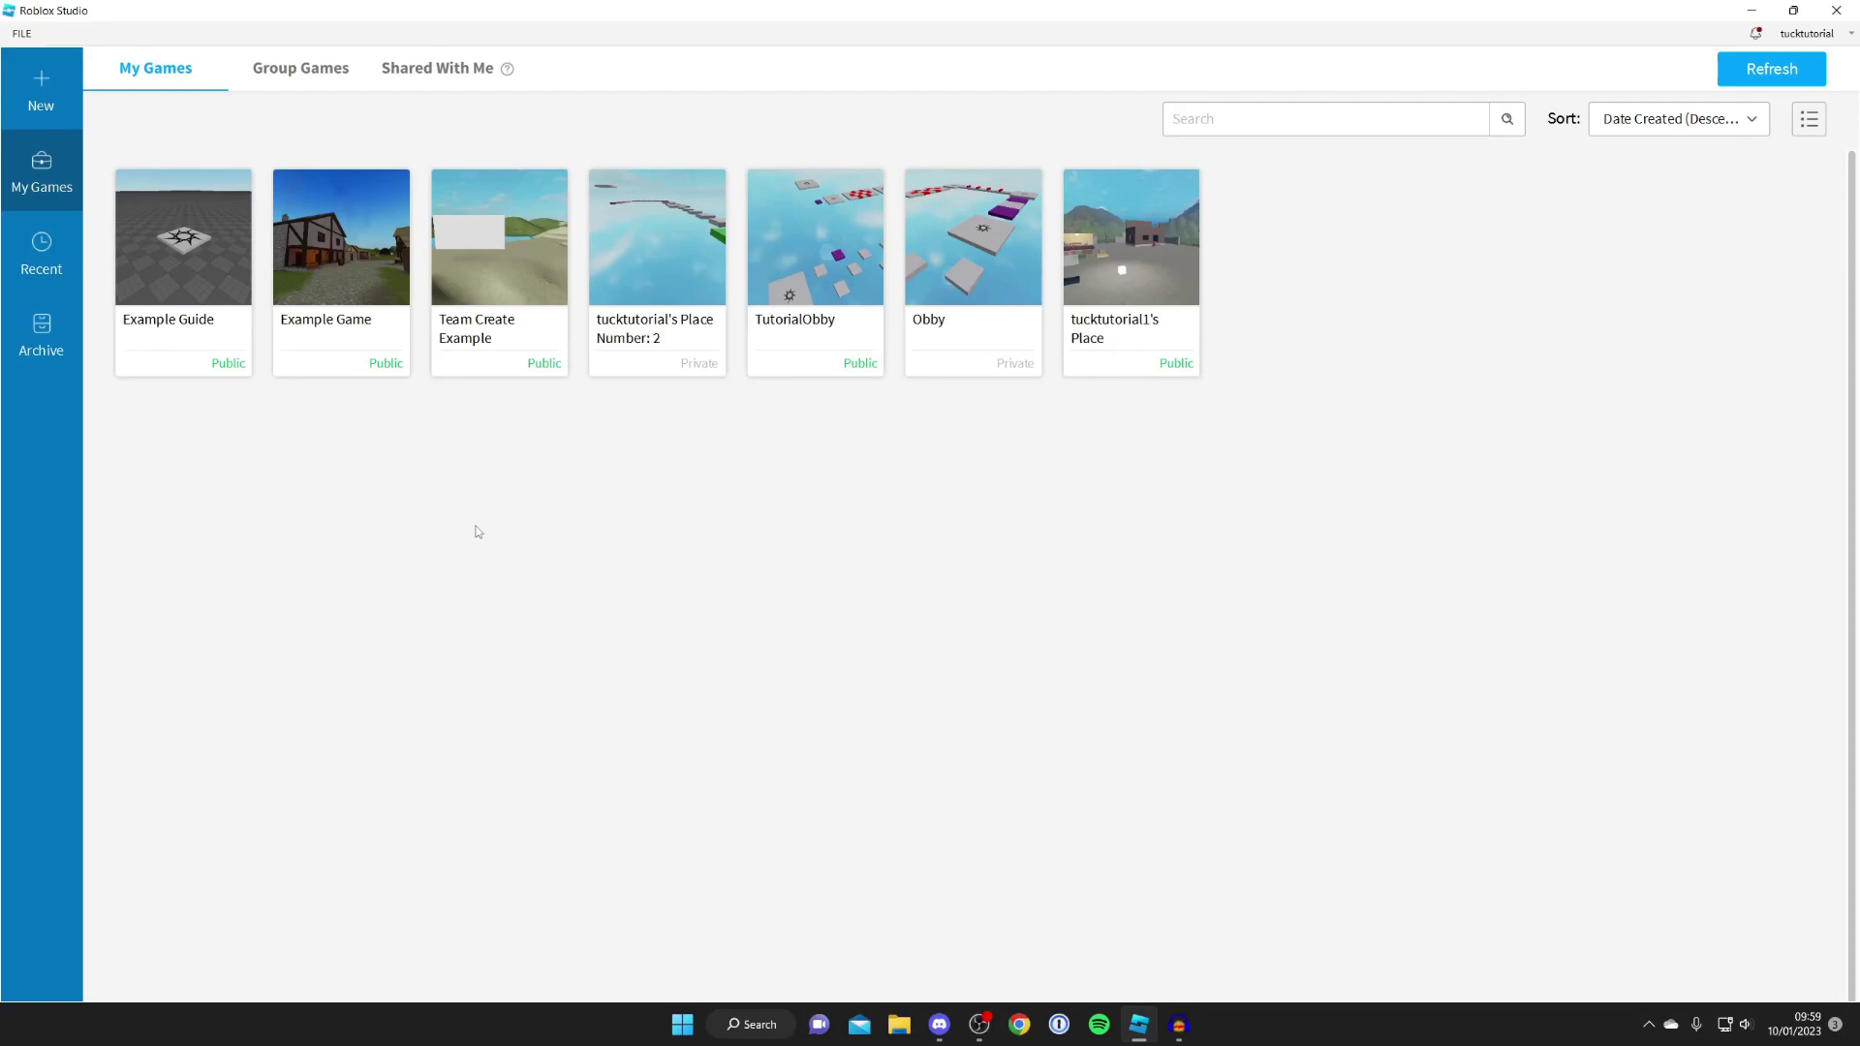
# Create a new place from the Concert template.
pyautogui.click(54, 94)
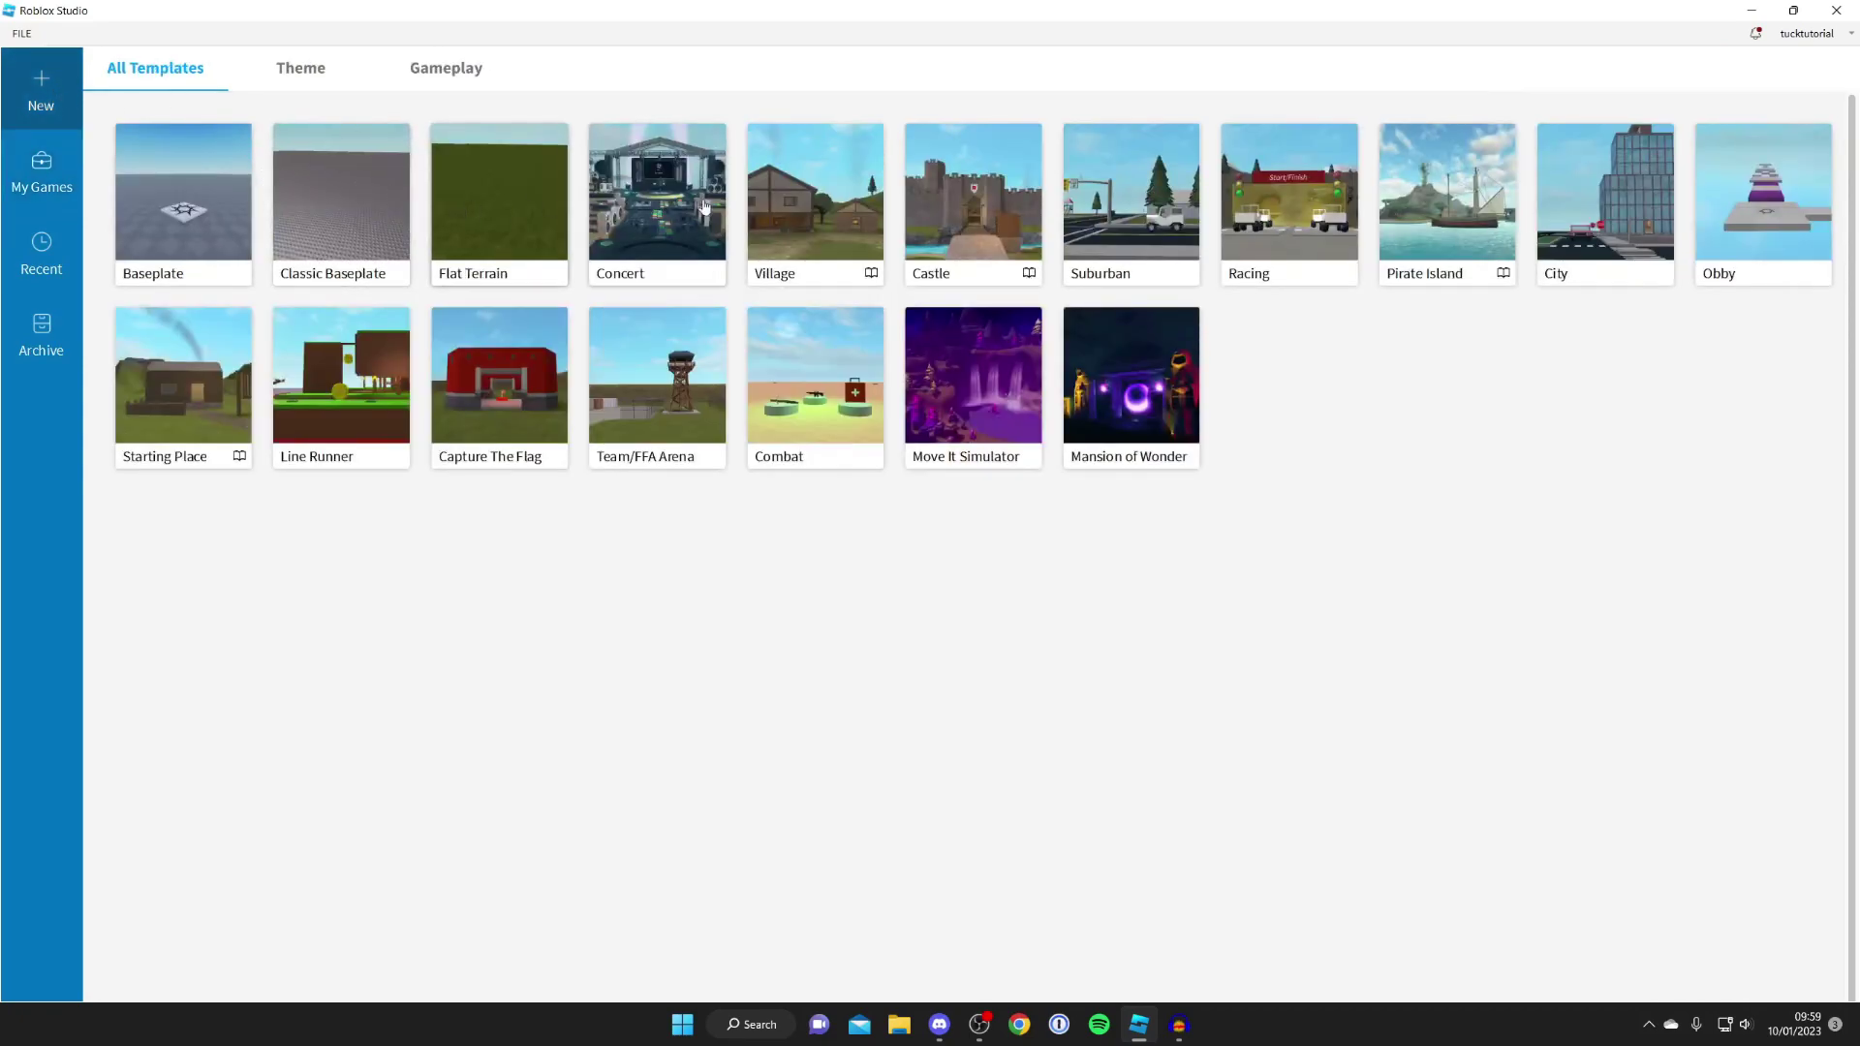
pyautogui.click(702, 197)
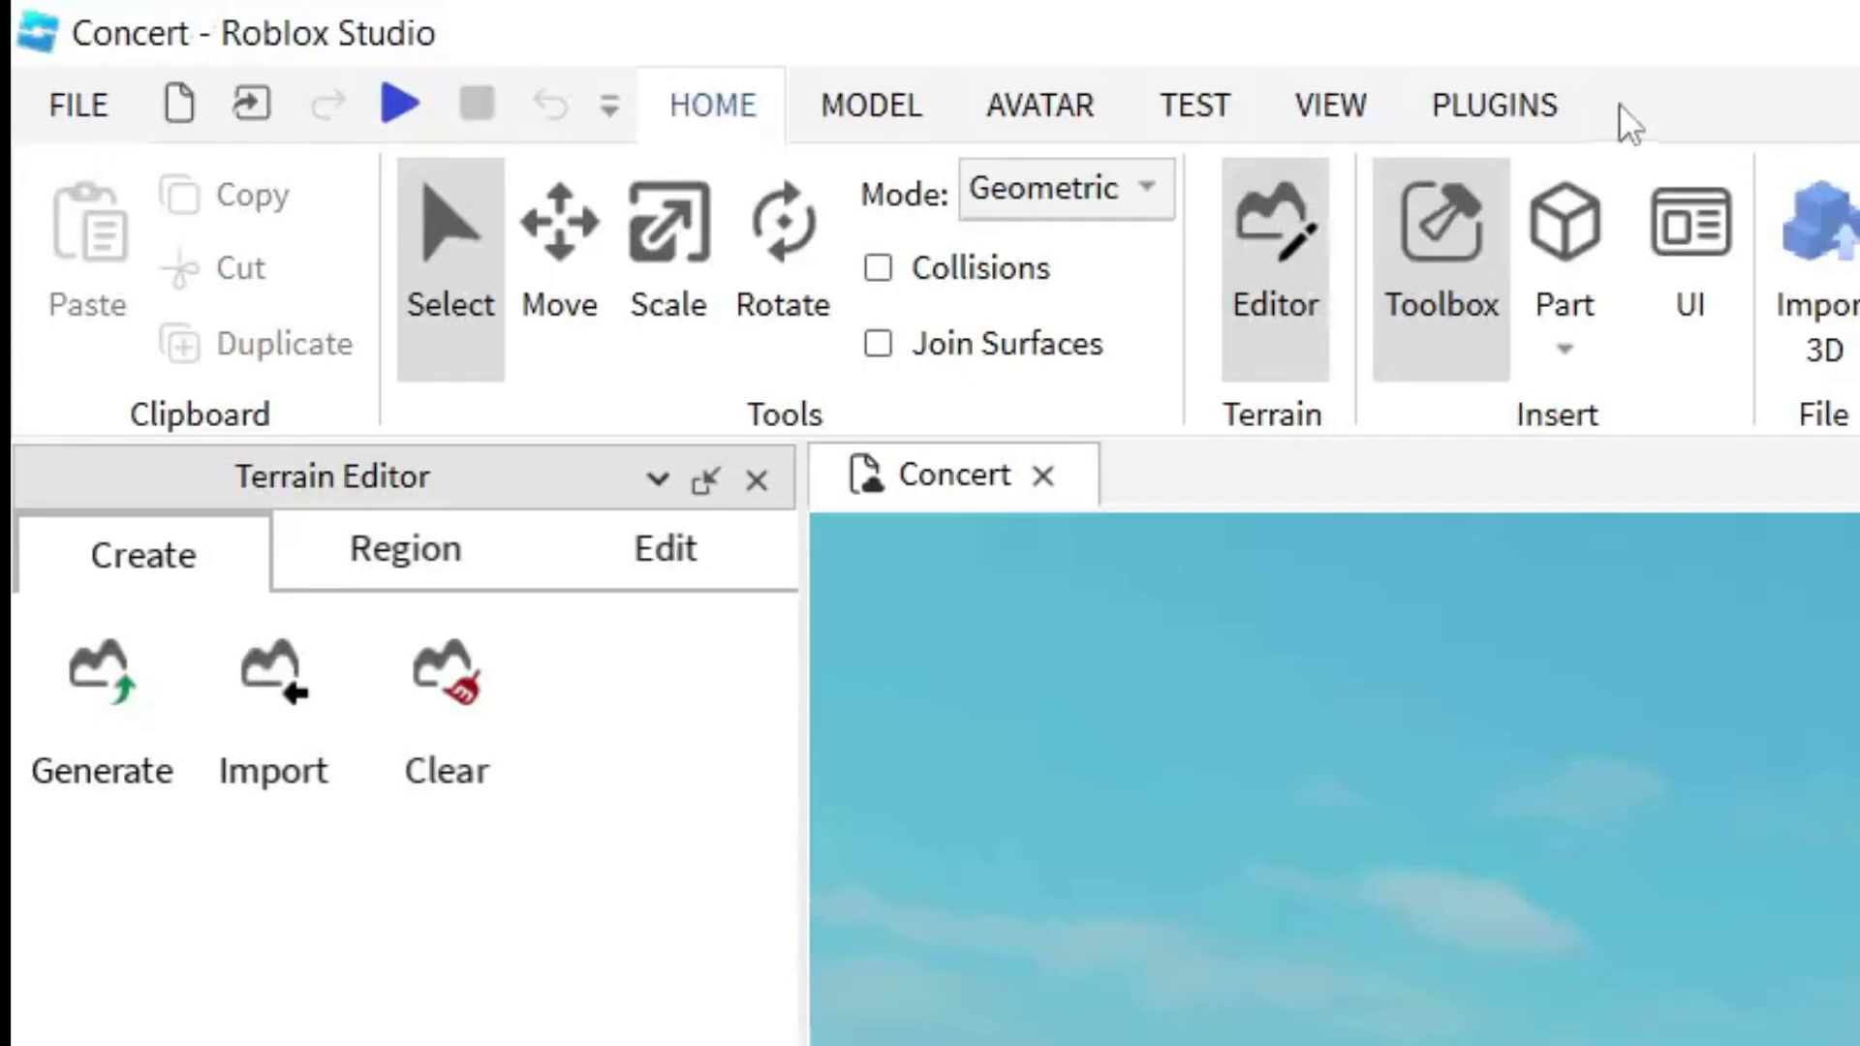
# Hide the Toolbox and show it again.
pyautogui.click(1295, 111)
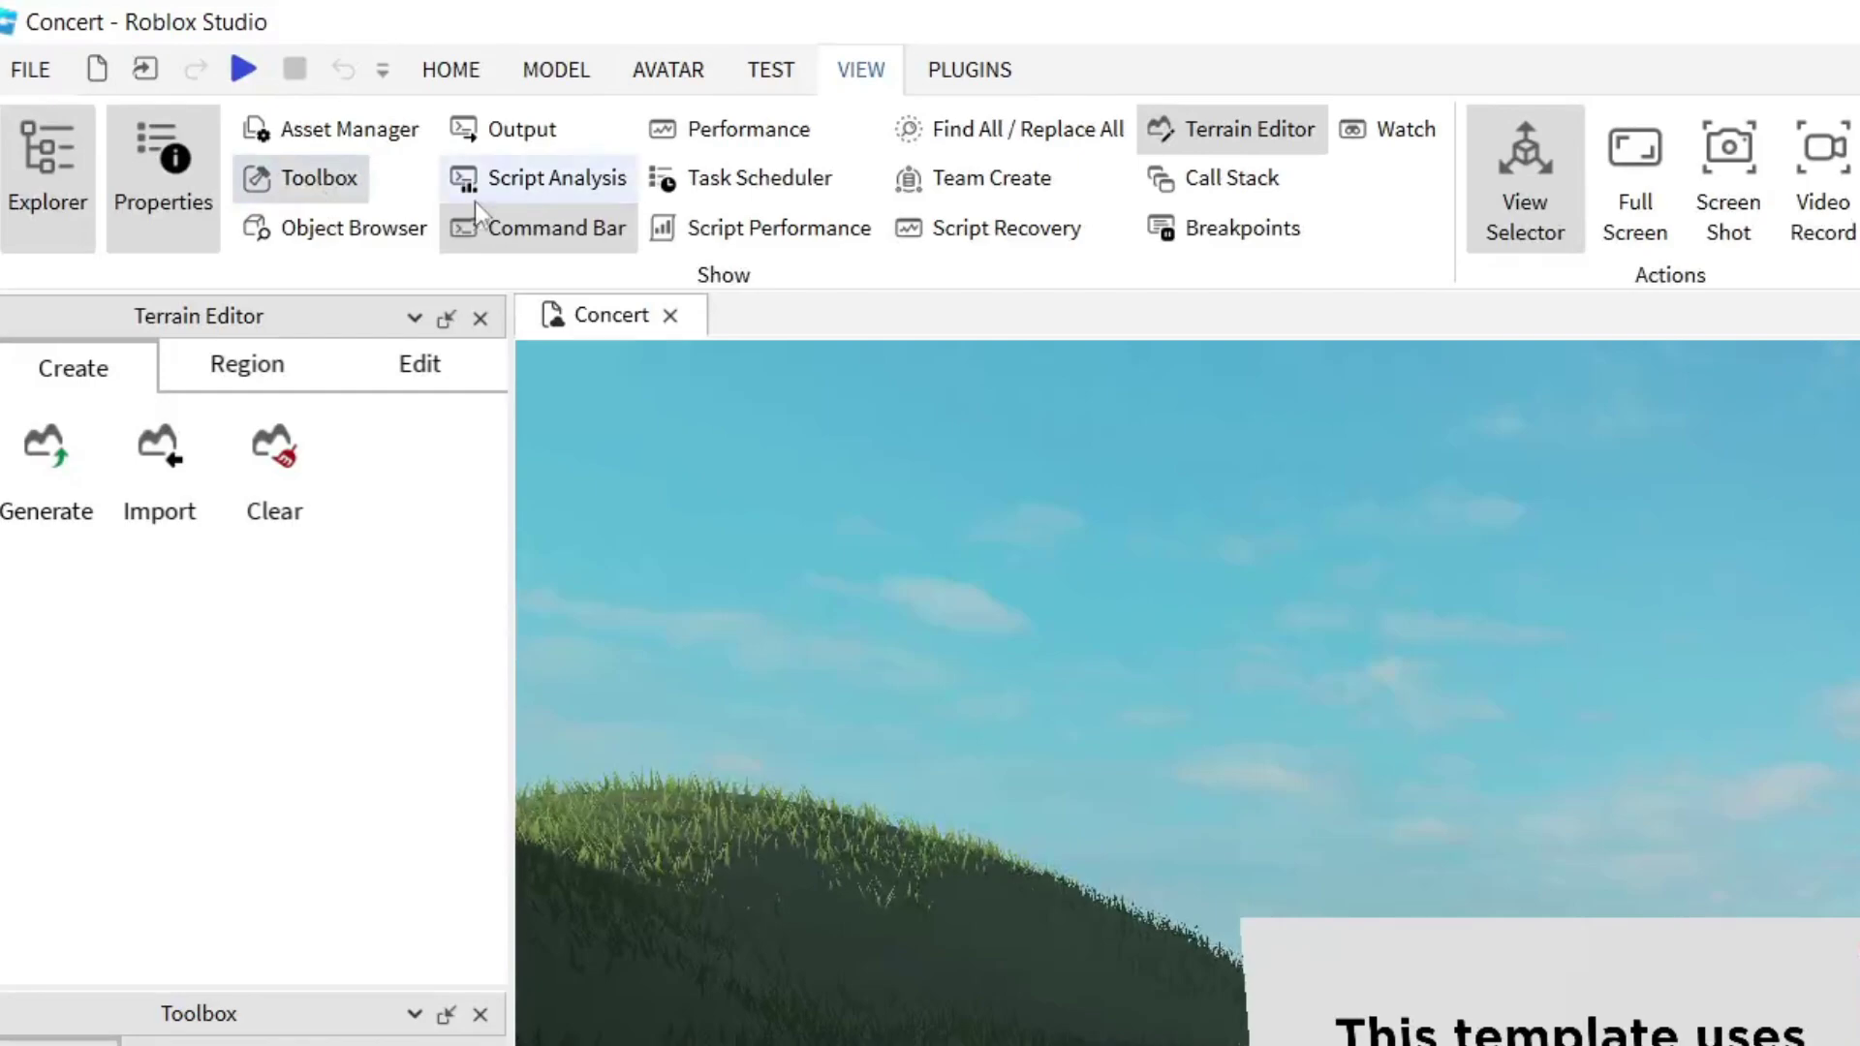
pyautogui.click(333, 194)
pyautogui.click(334, 193)
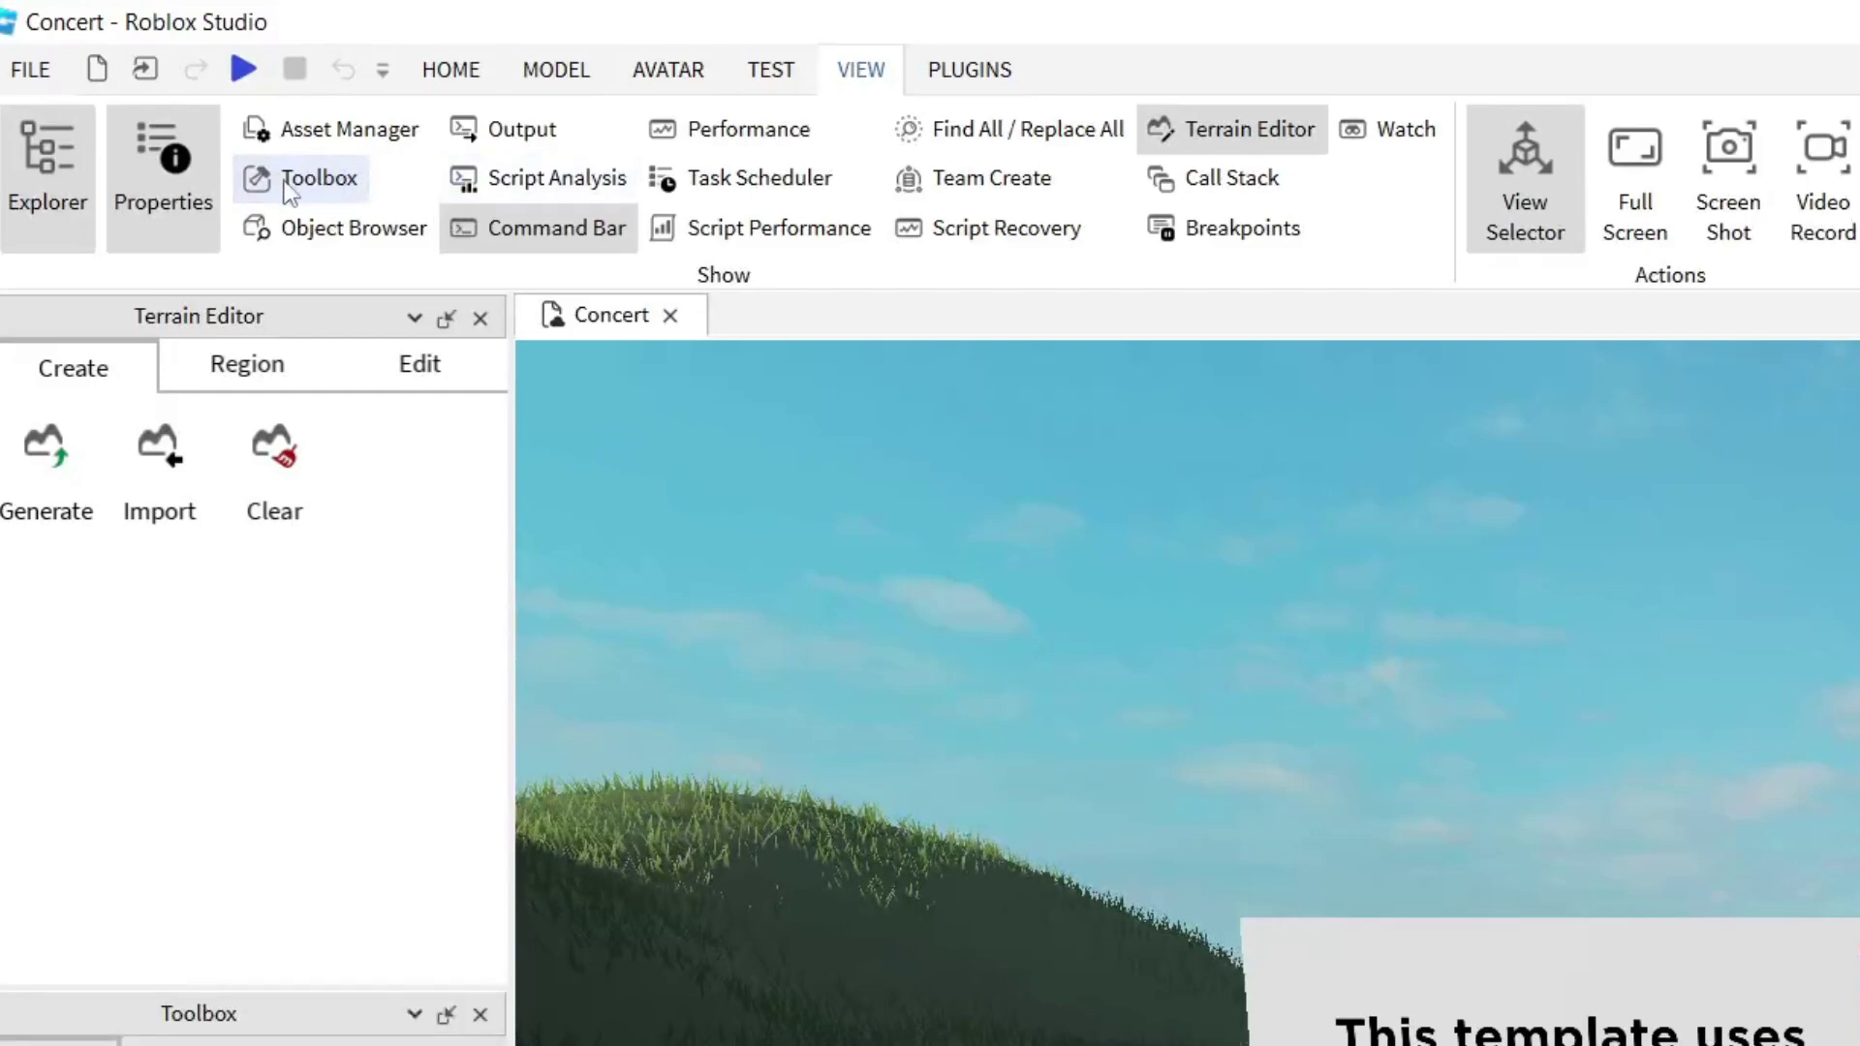
pyautogui.click(450, 71)
pyautogui.click(937, 193)
pyautogui.click(937, 194)
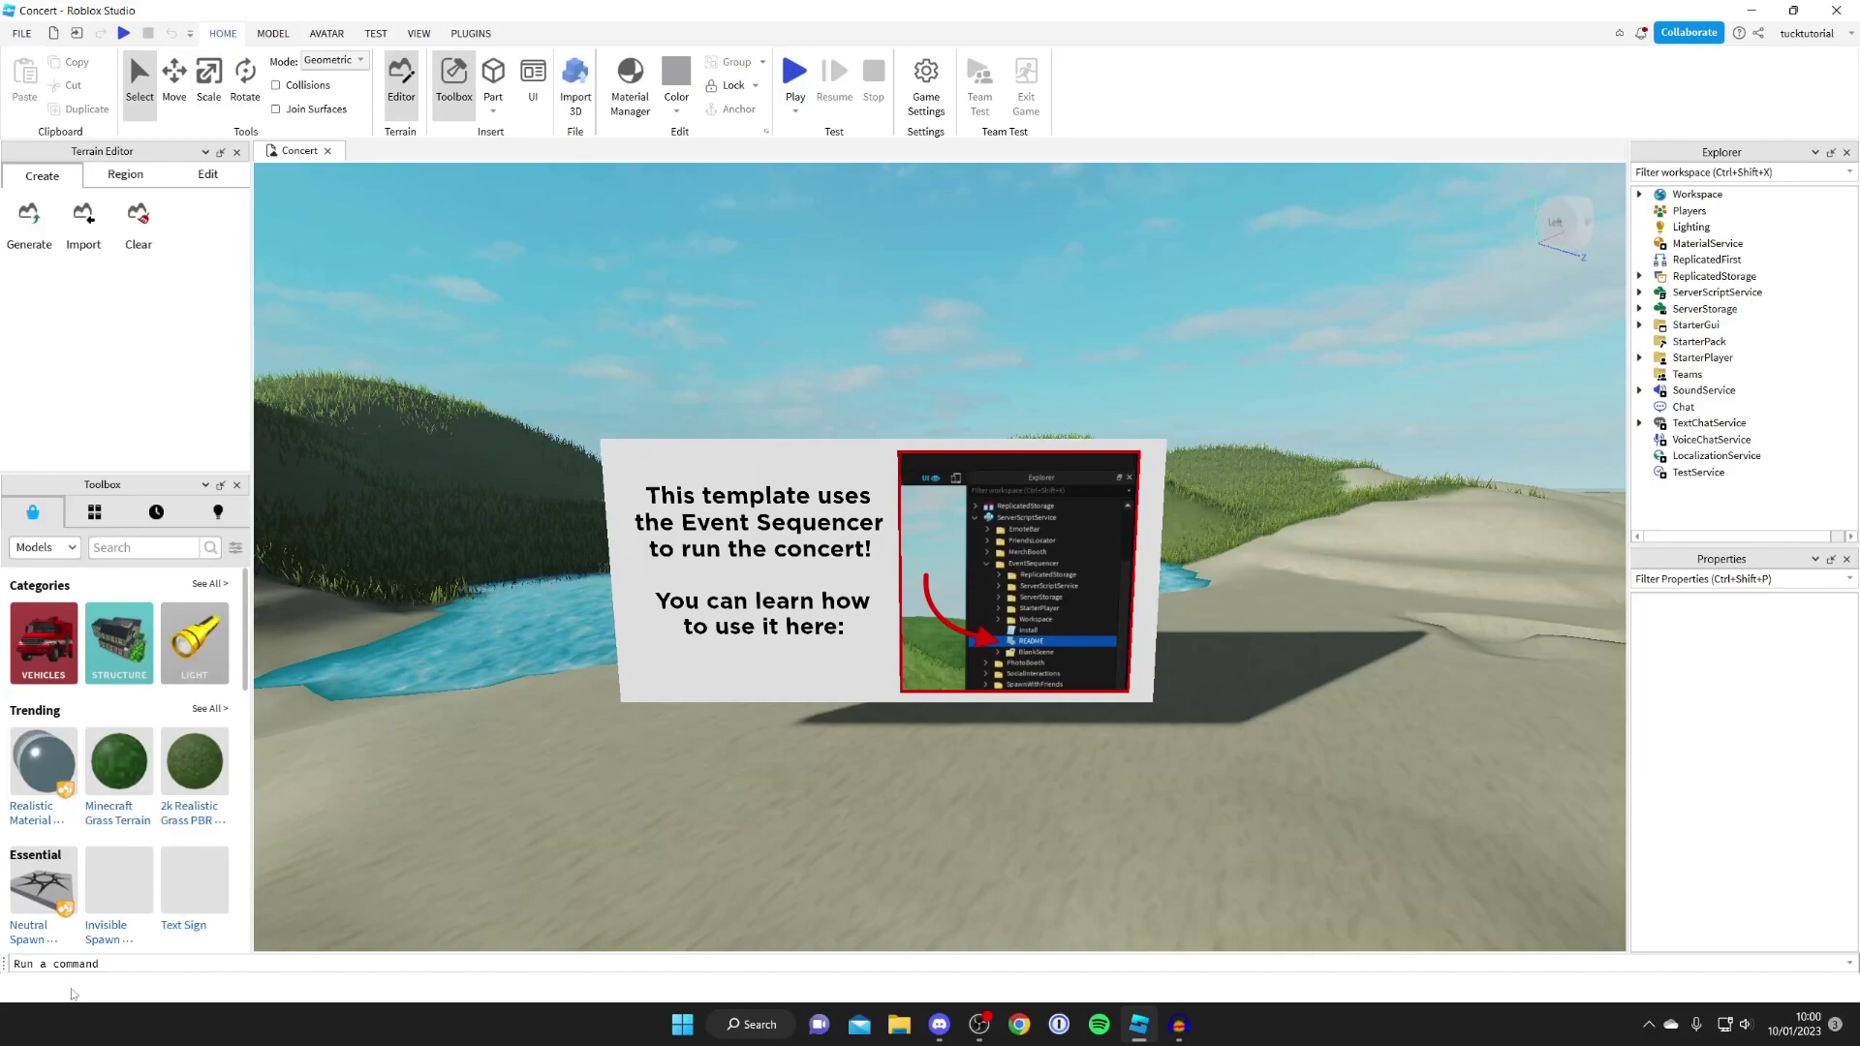
# Search the Toolbox's model category for "kohls admin".
pyautogui.click(120, 550)
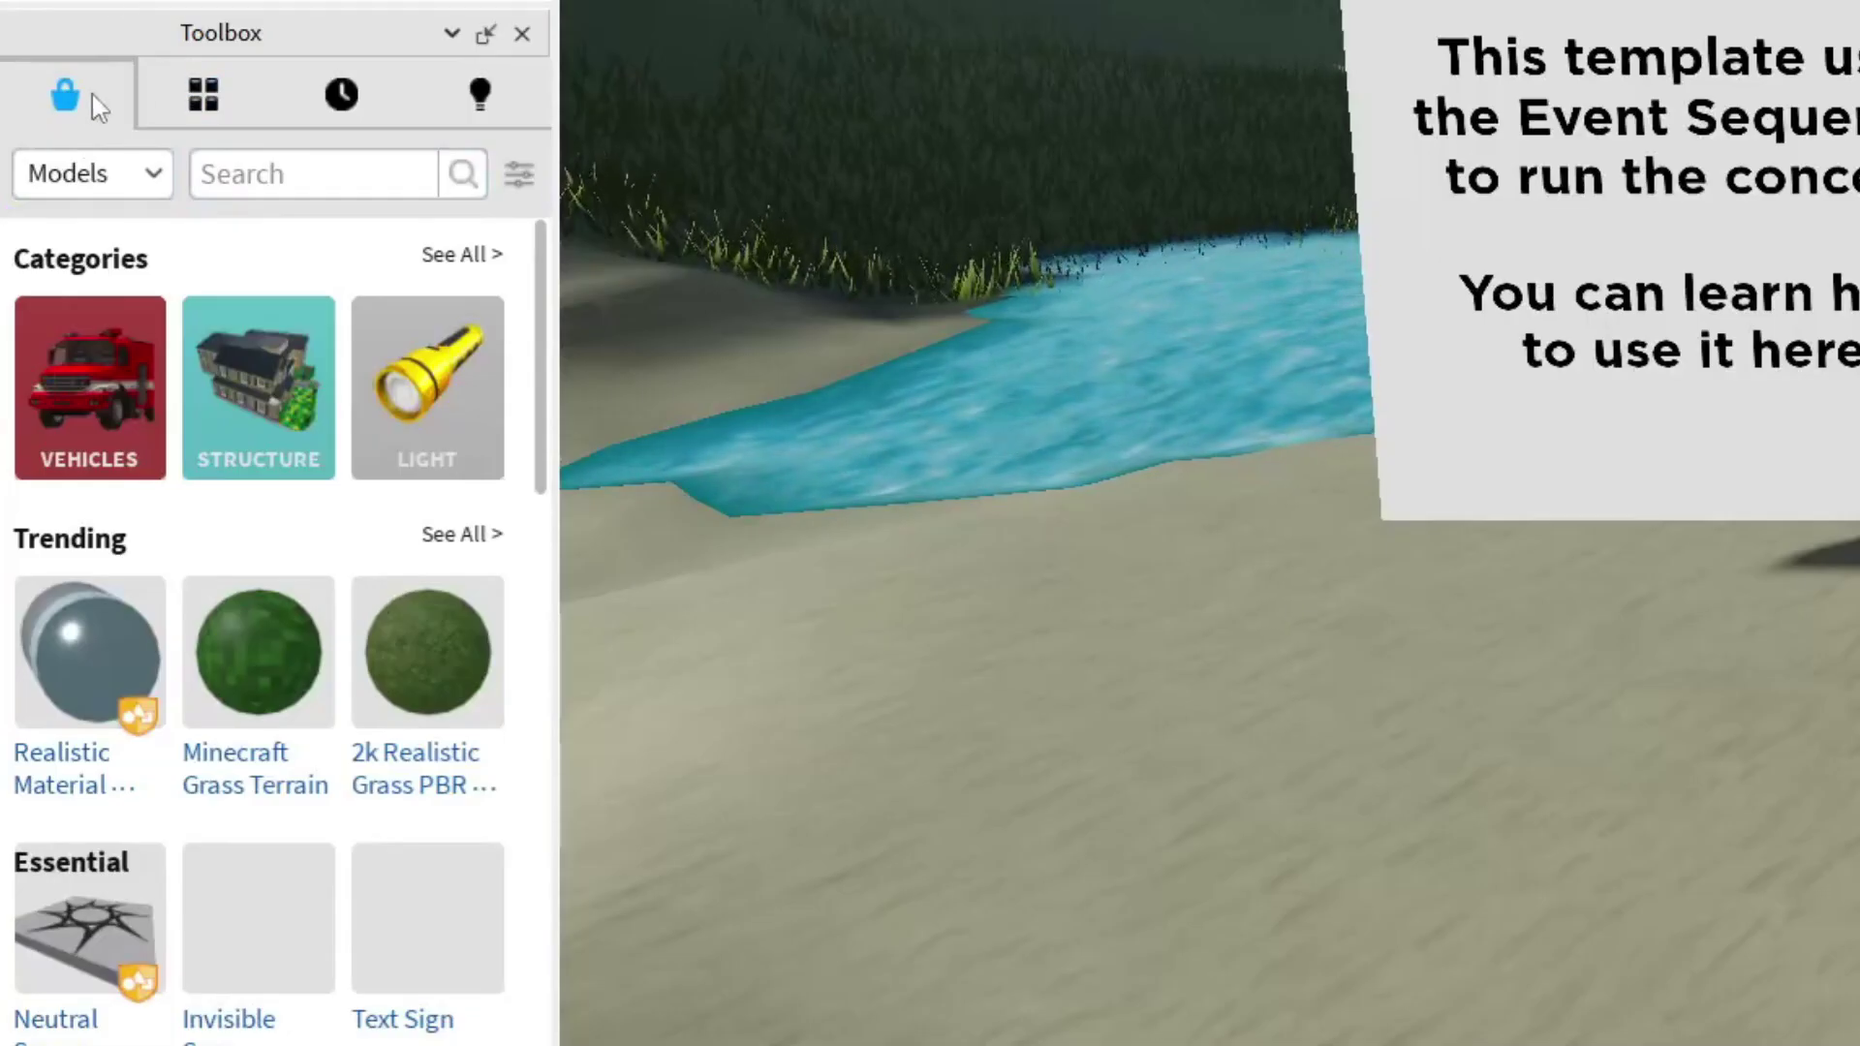
pyautogui.click(78, 159)
pyautogui.click(97, 233)
pyautogui.click(260, 164)
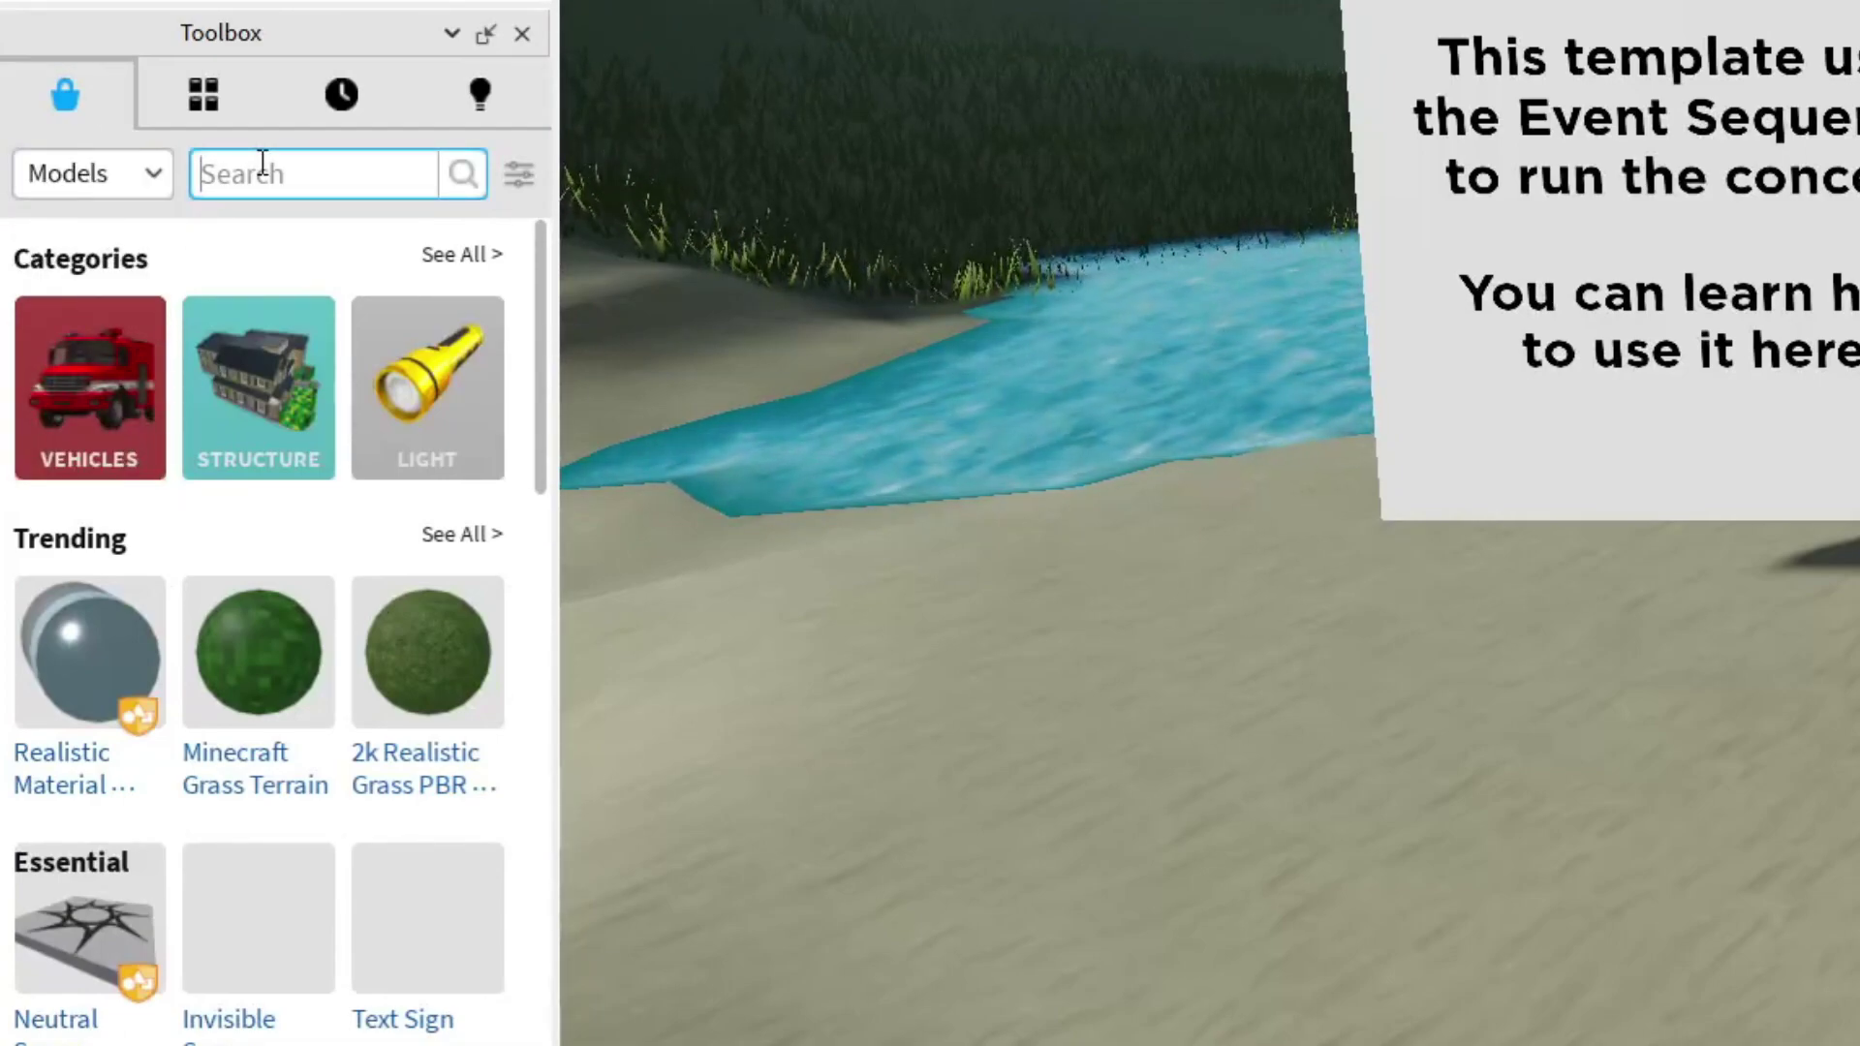
pyautogui.write('kohls')
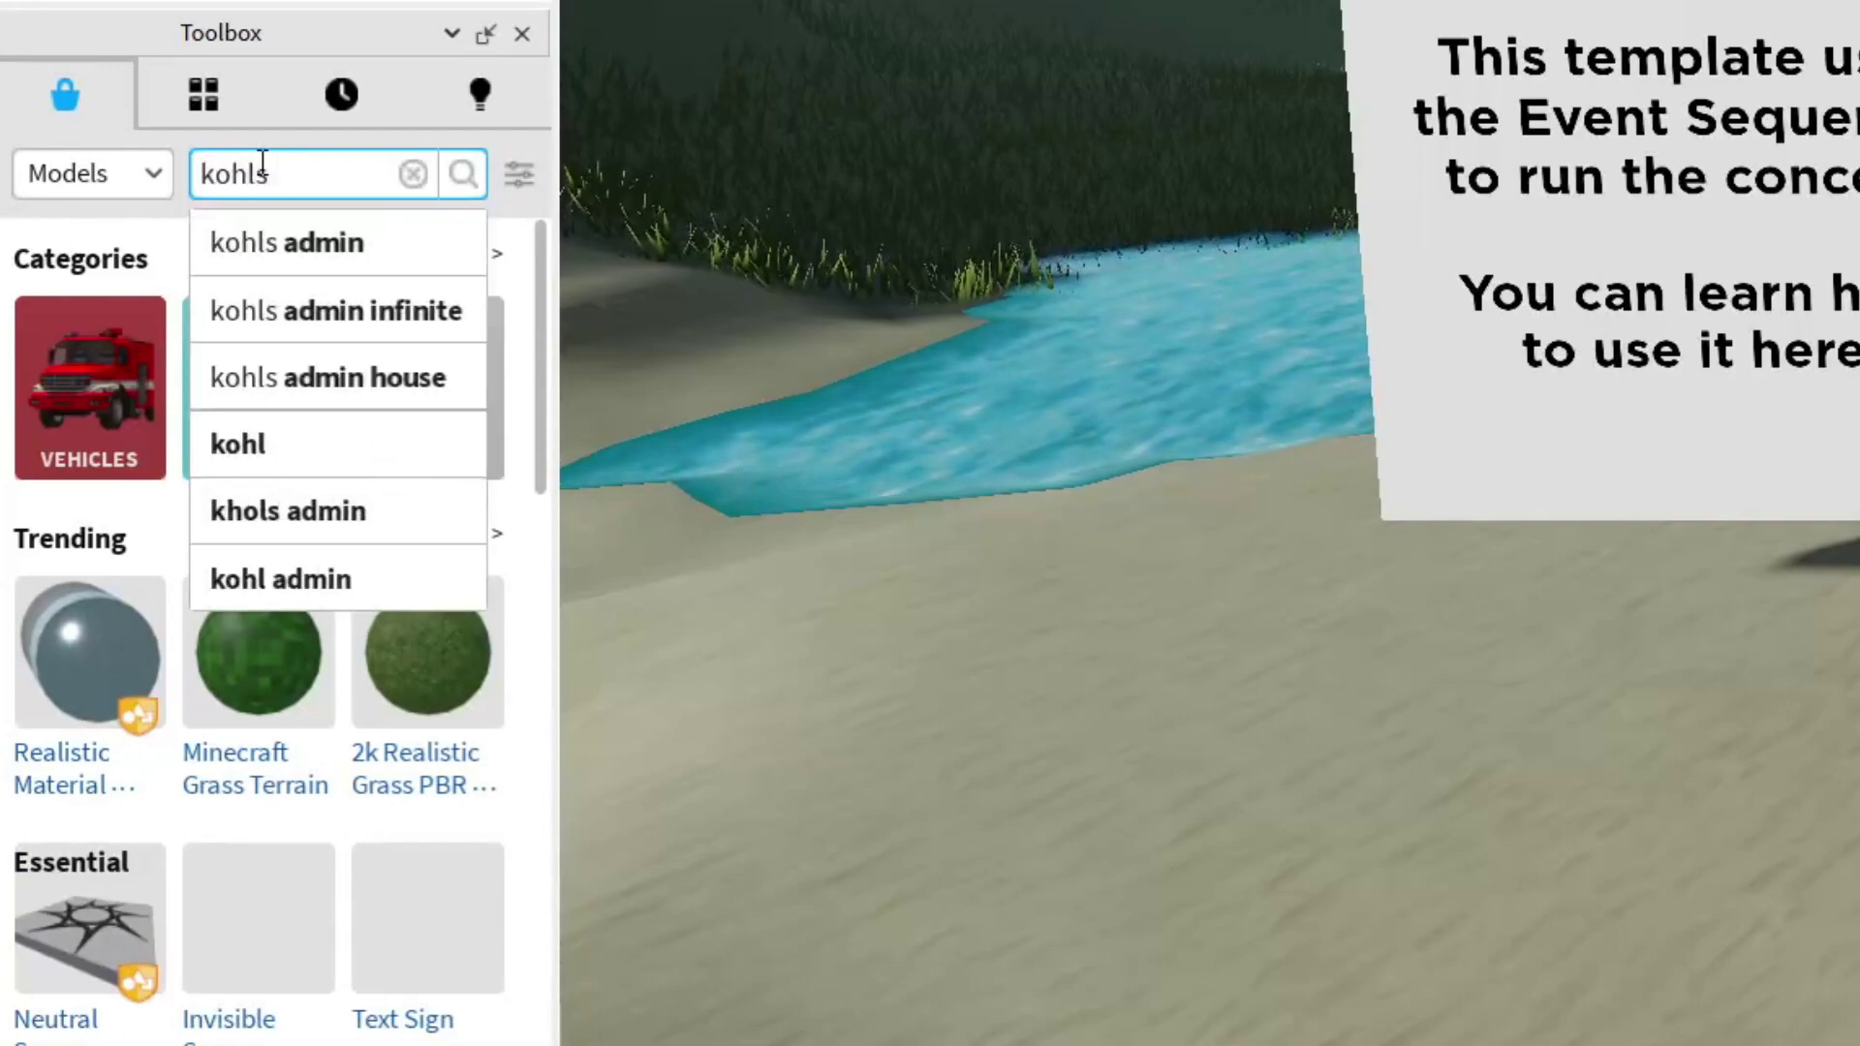
pyautogui.click(238, 244)
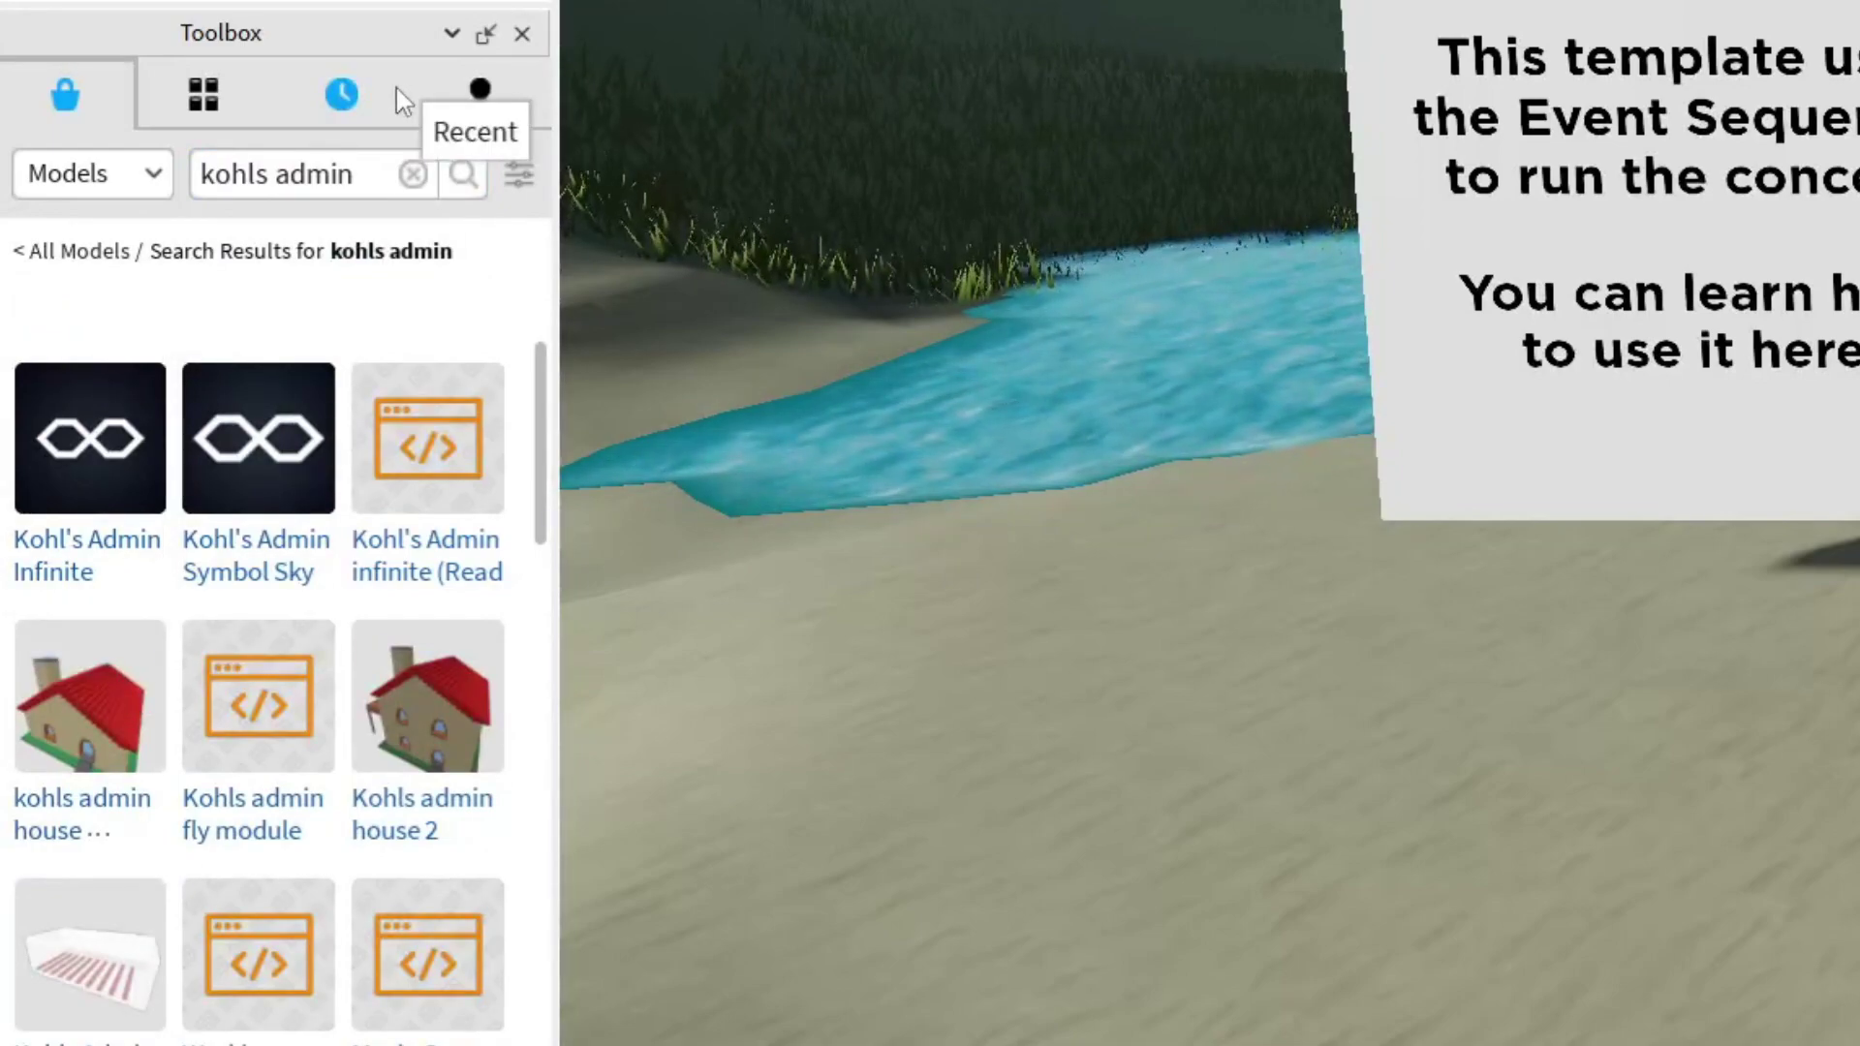
# Insert the Kohl's Admin Infinite model onto the ground near the info billboard and dismiss the script notice.
pyautogui.moveTo(66, 485)
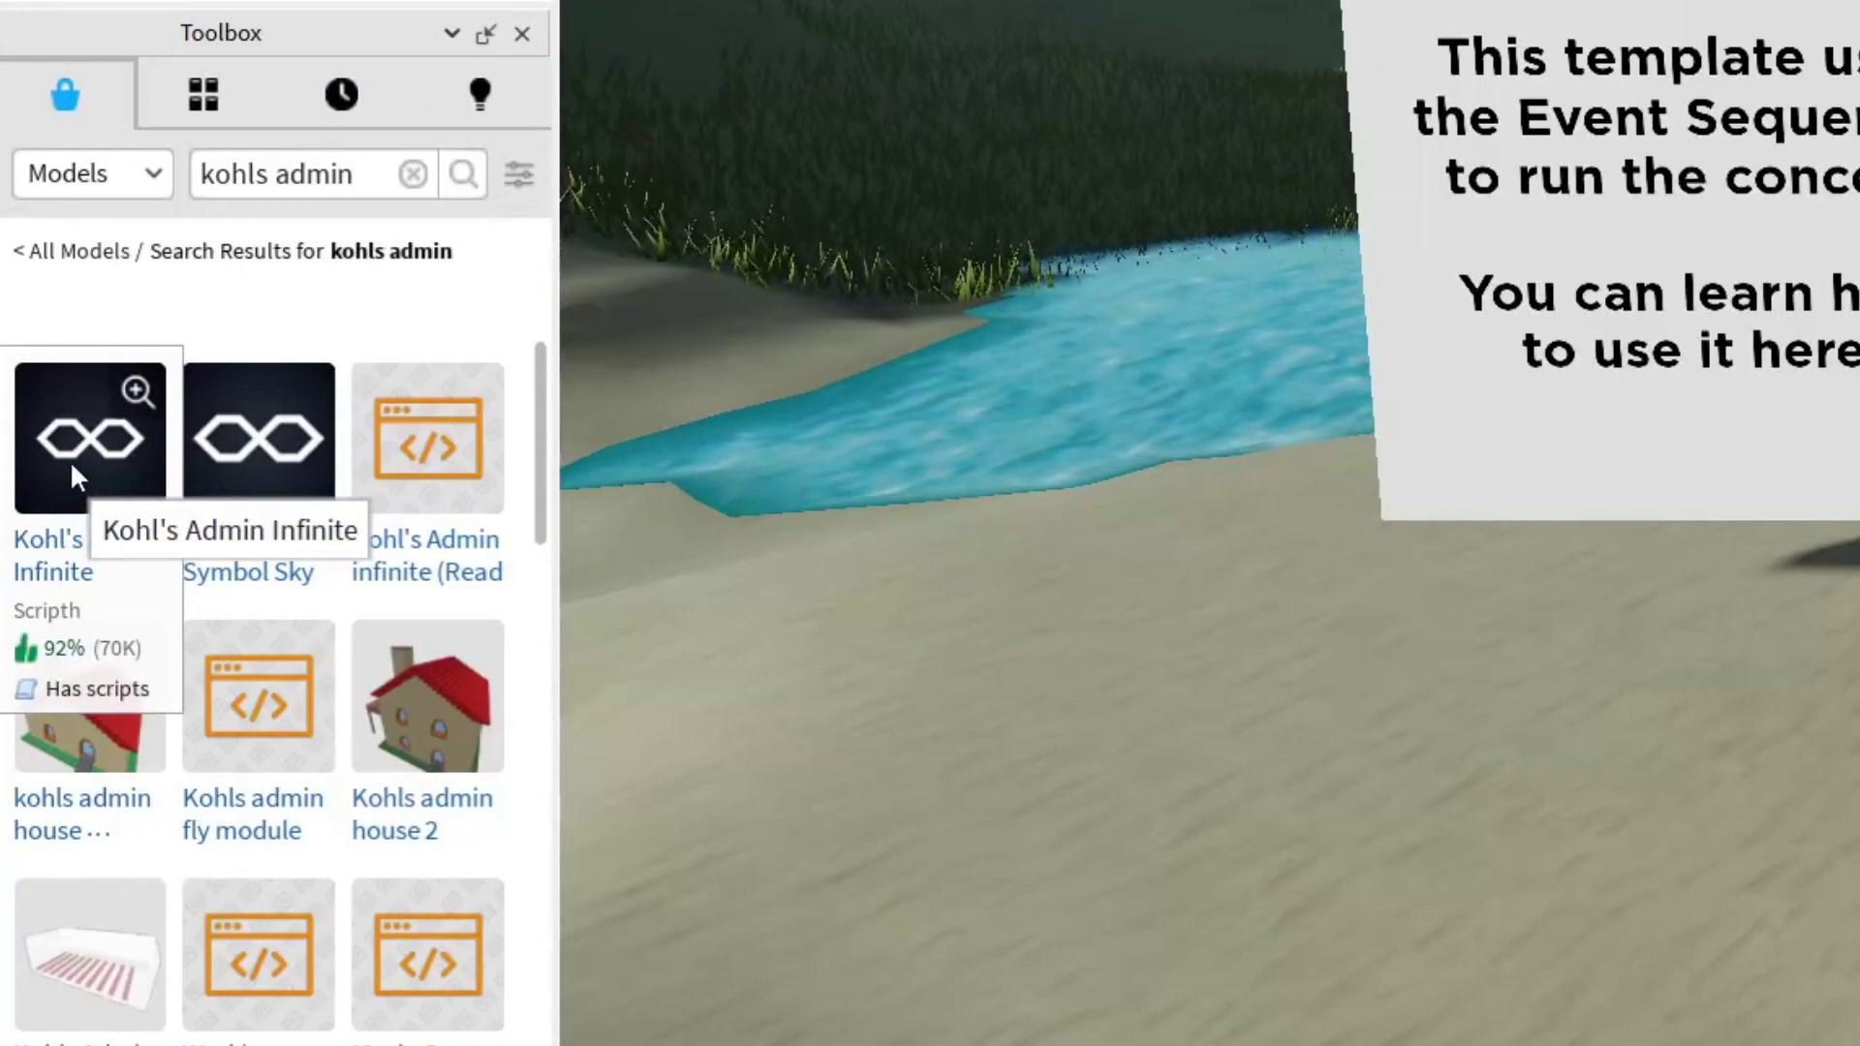
pyautogui.moveTo(254, 452)
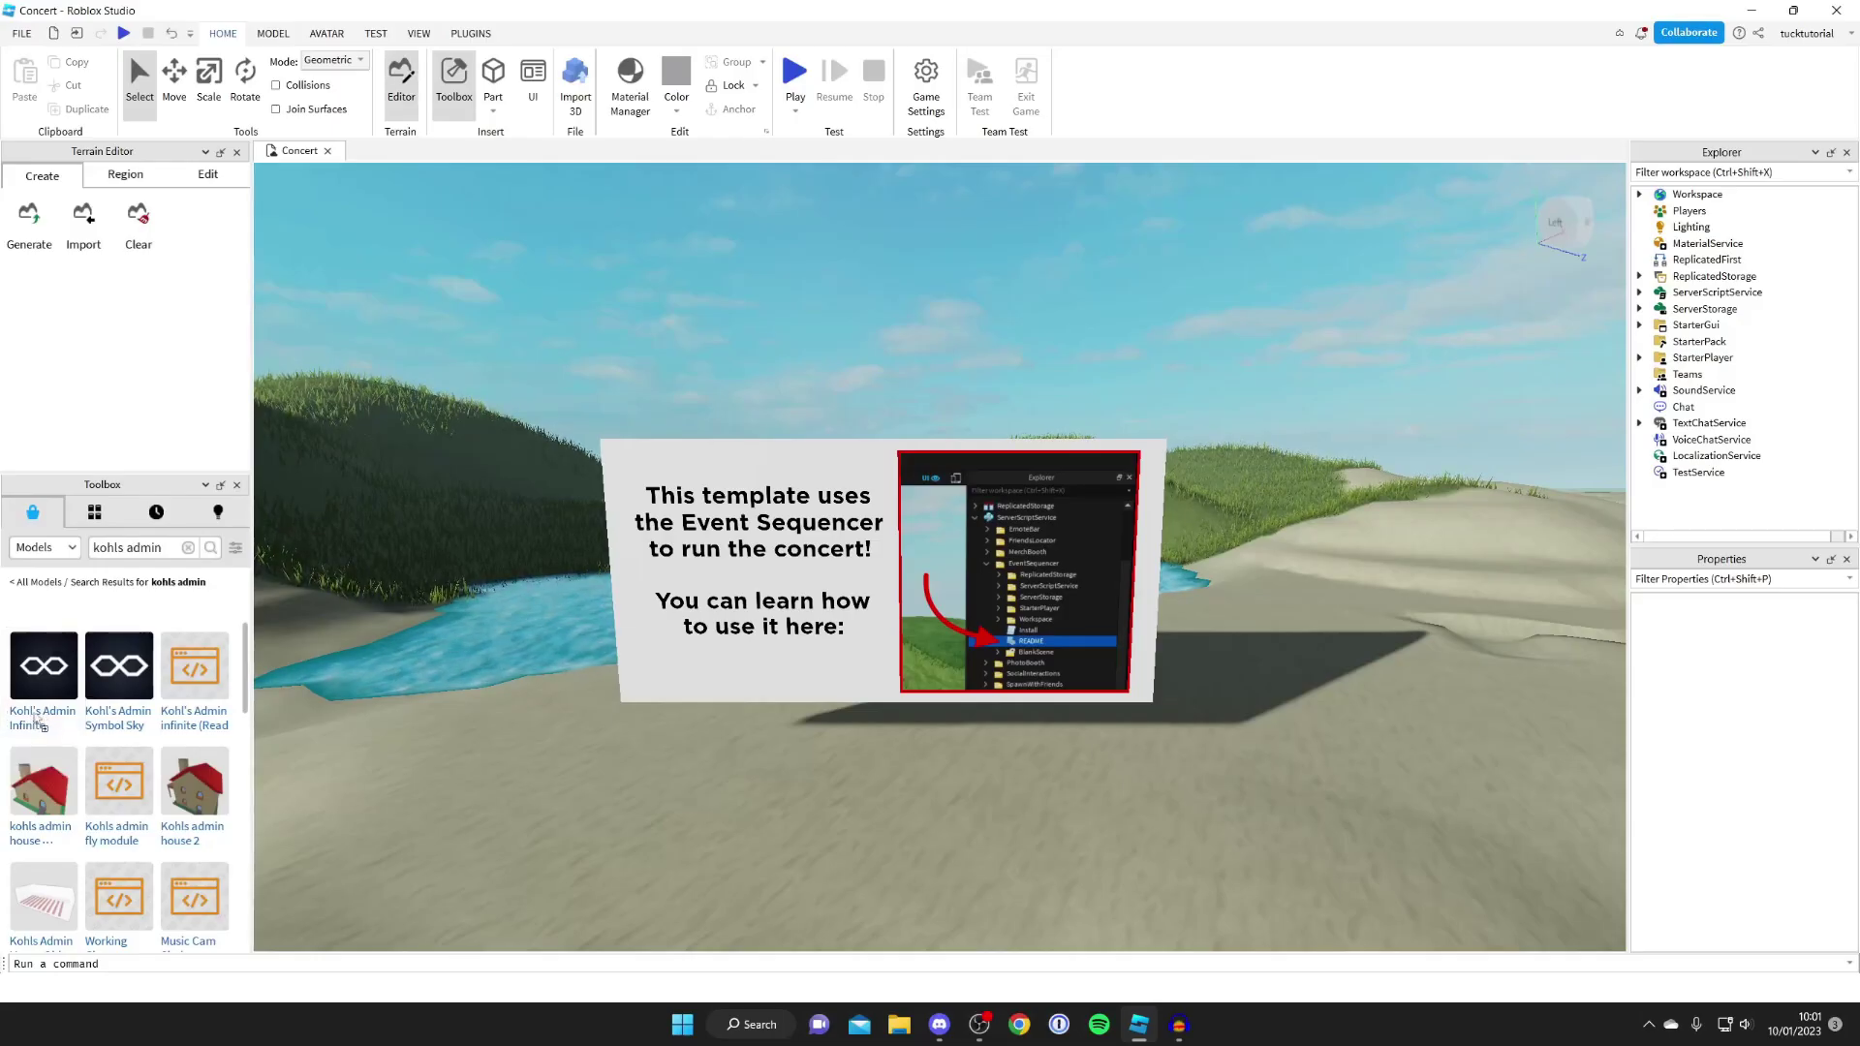
pyautogui.moveTo(168, 681); pyautogui.dragTo(513, 734)
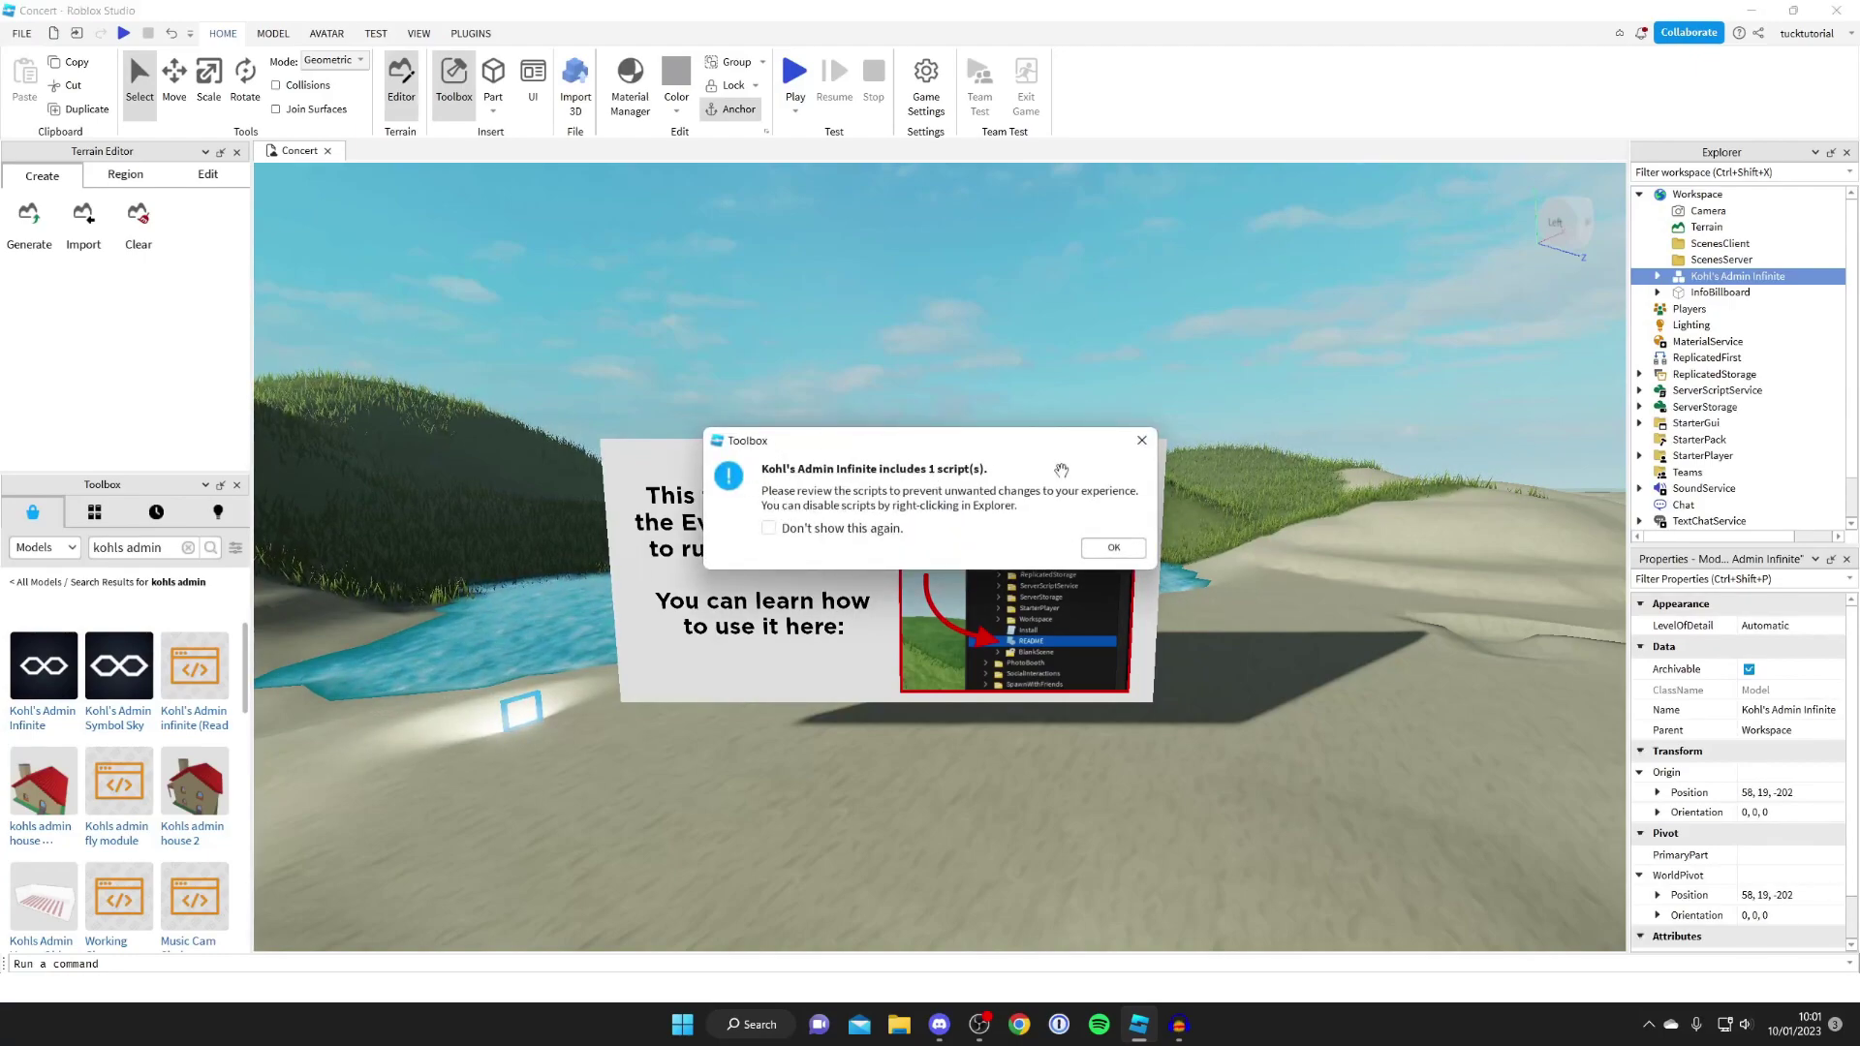
pyautogui.click(1102, 545)
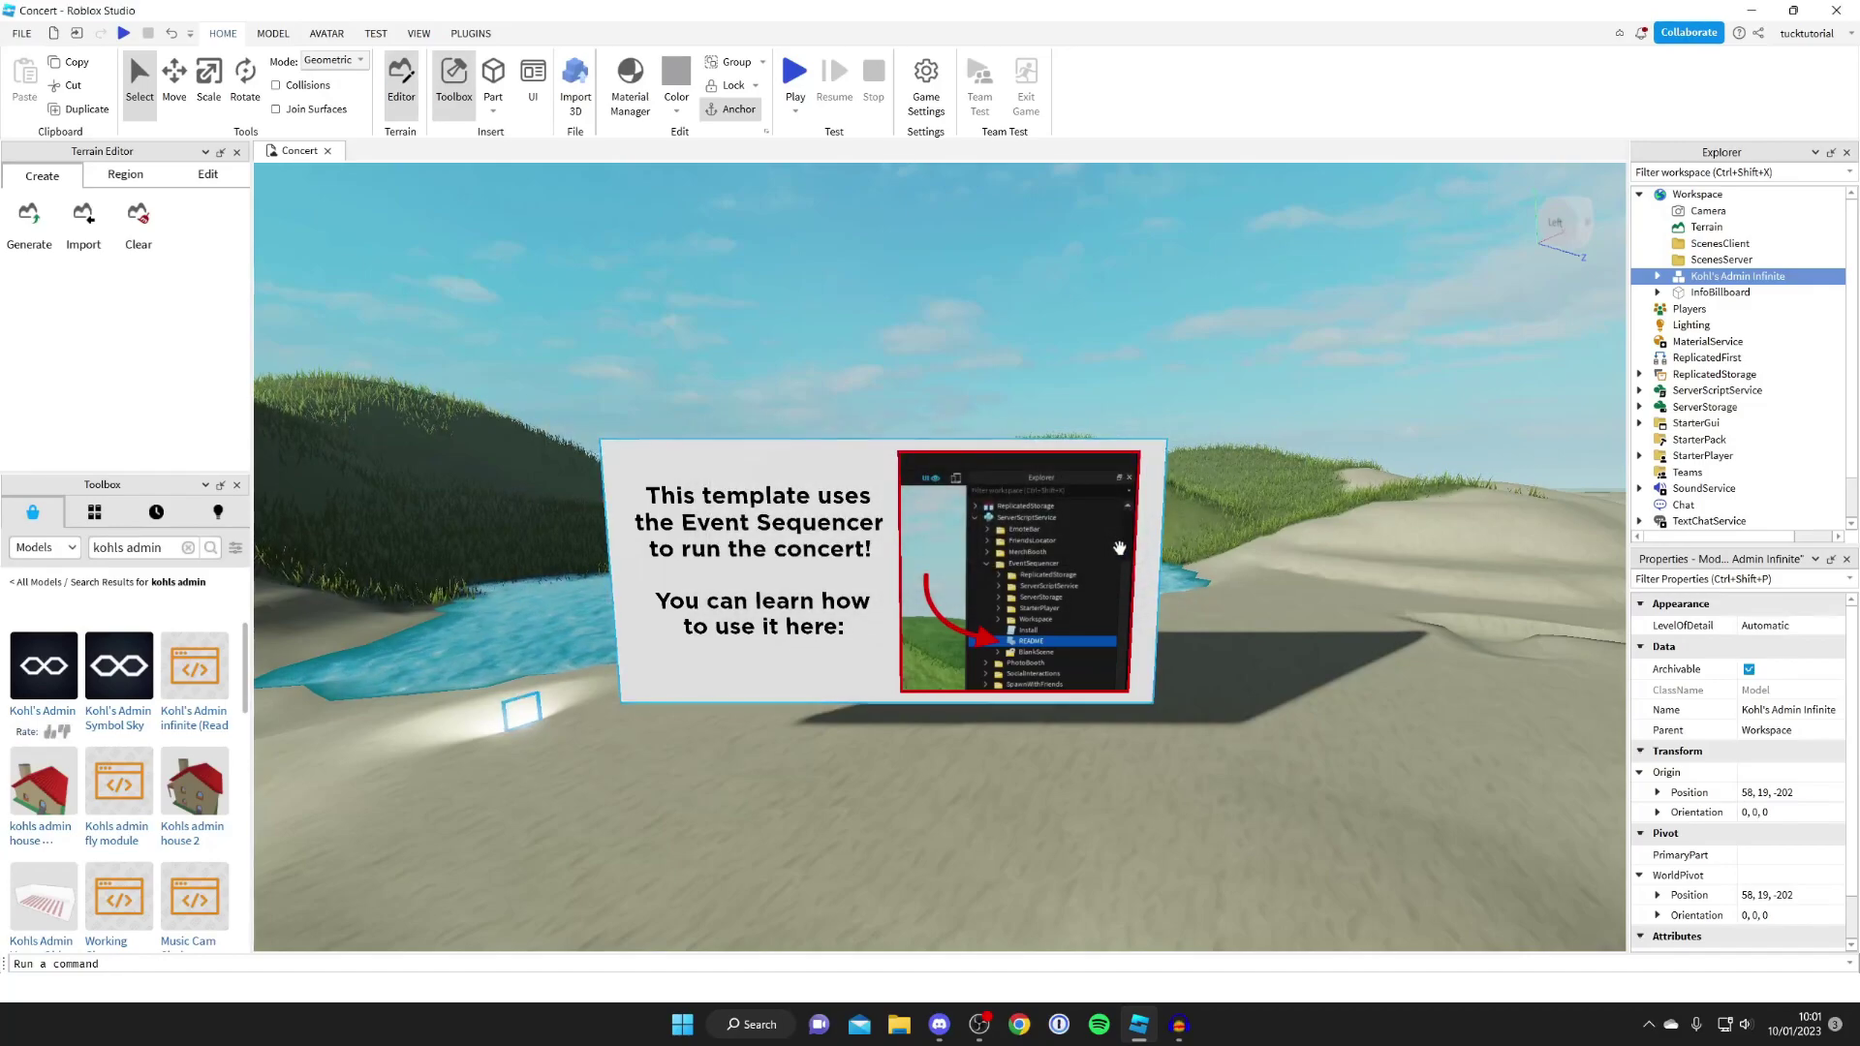
# Move the Kohl's Admin Infinite model away from the billboard to about X -836, Y -296.
pyautogui.scroll(10, 520, 715)
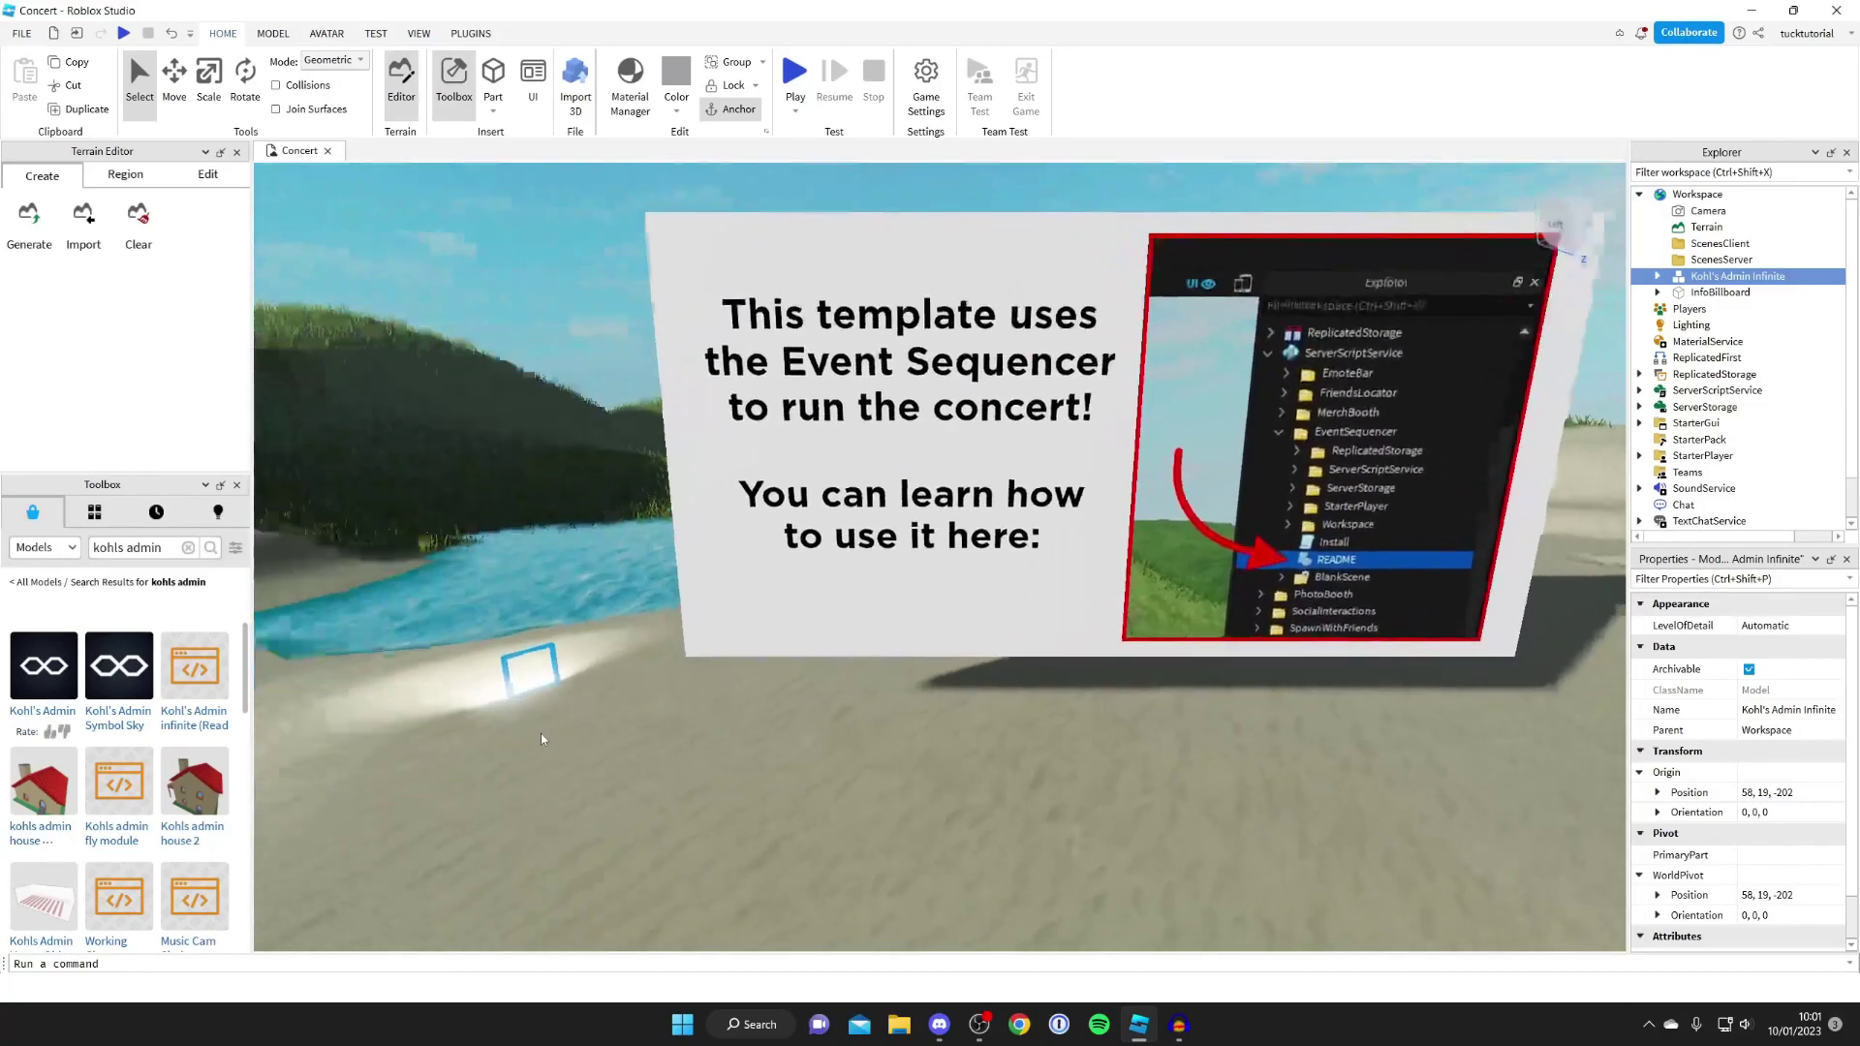
pyautogui.press('w')
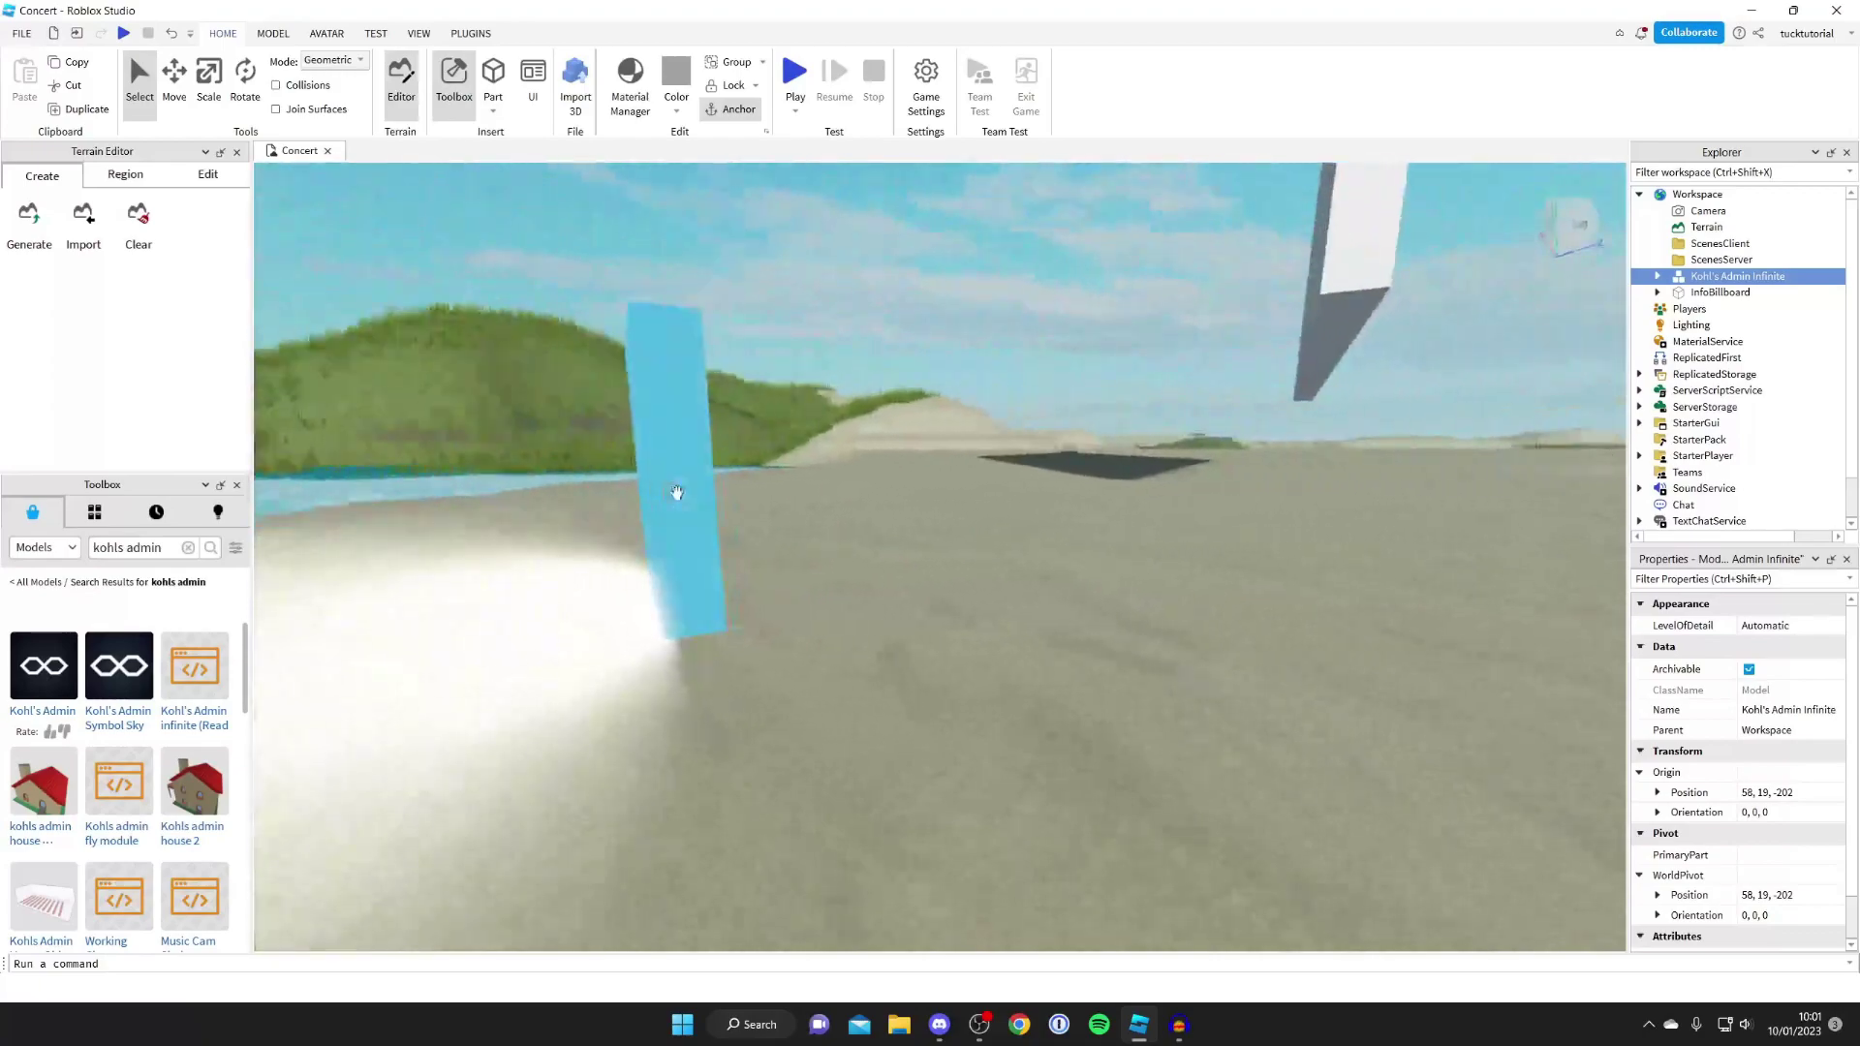
pyautogui.press('s')
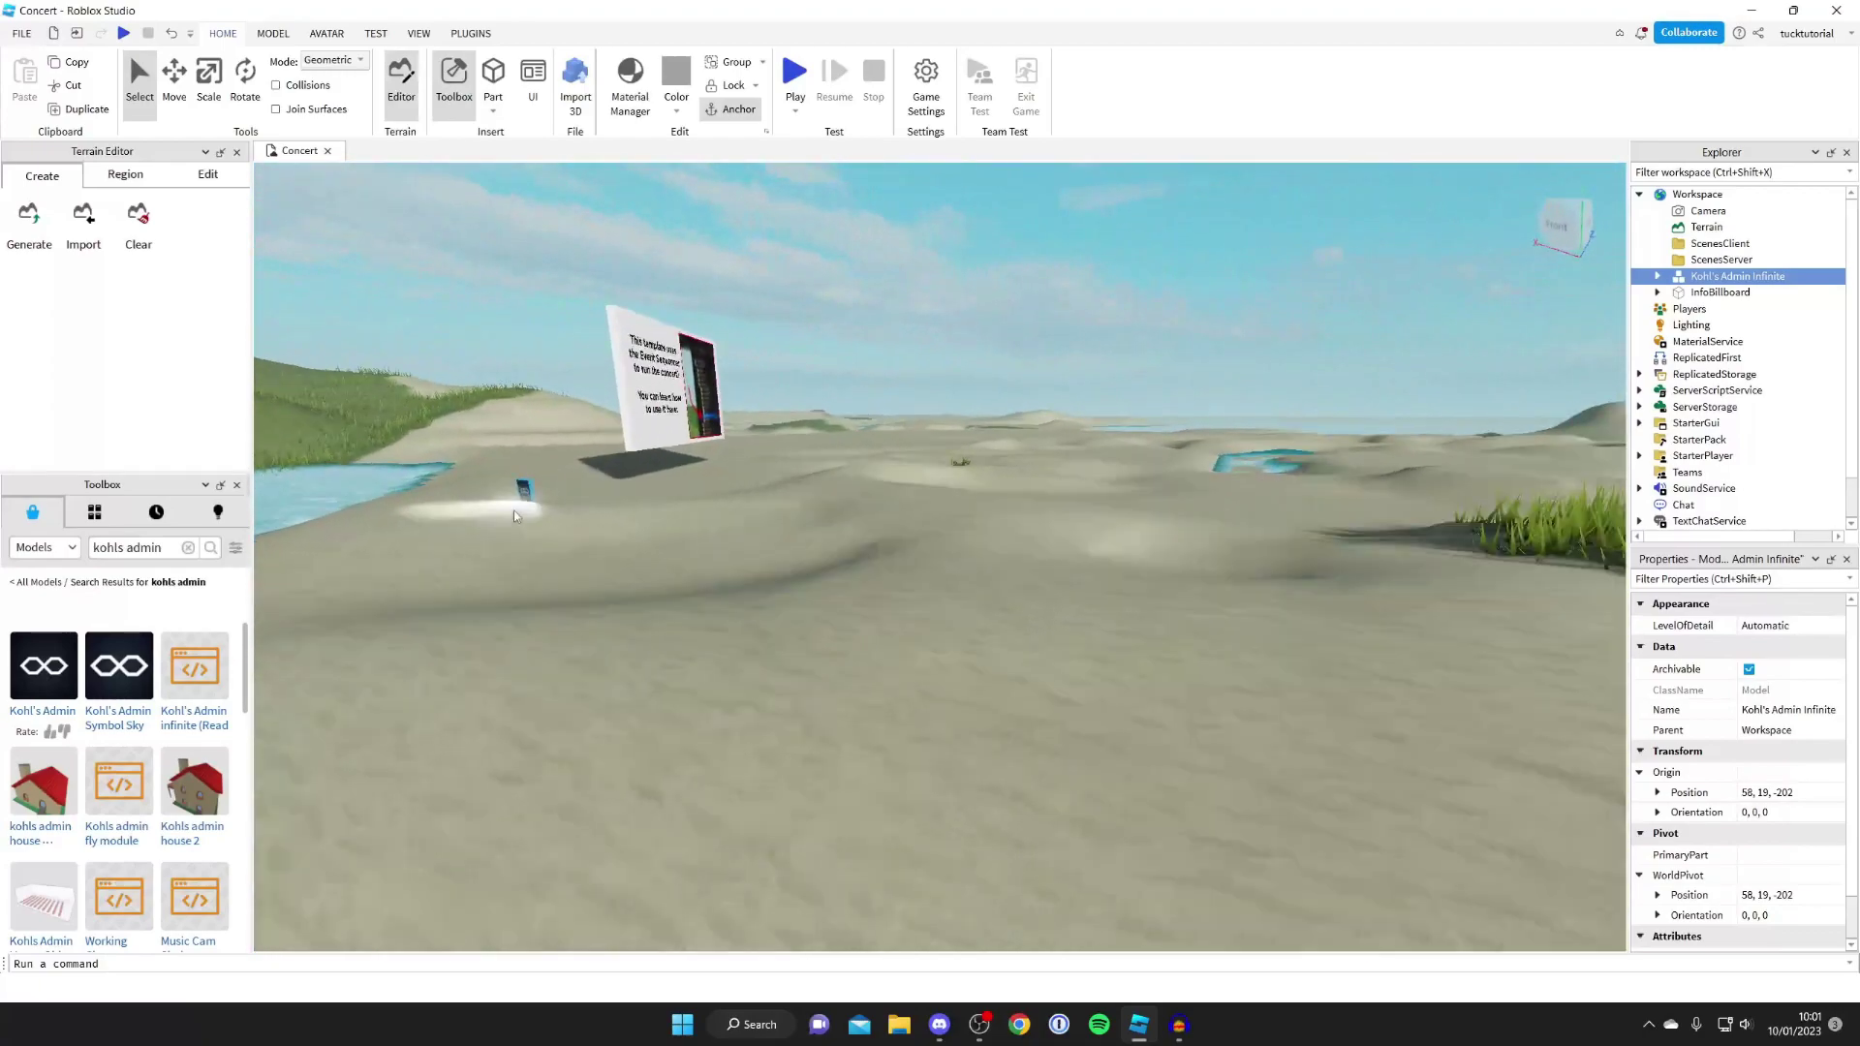
pyautogui.press('q')
pyautogui.press('e')
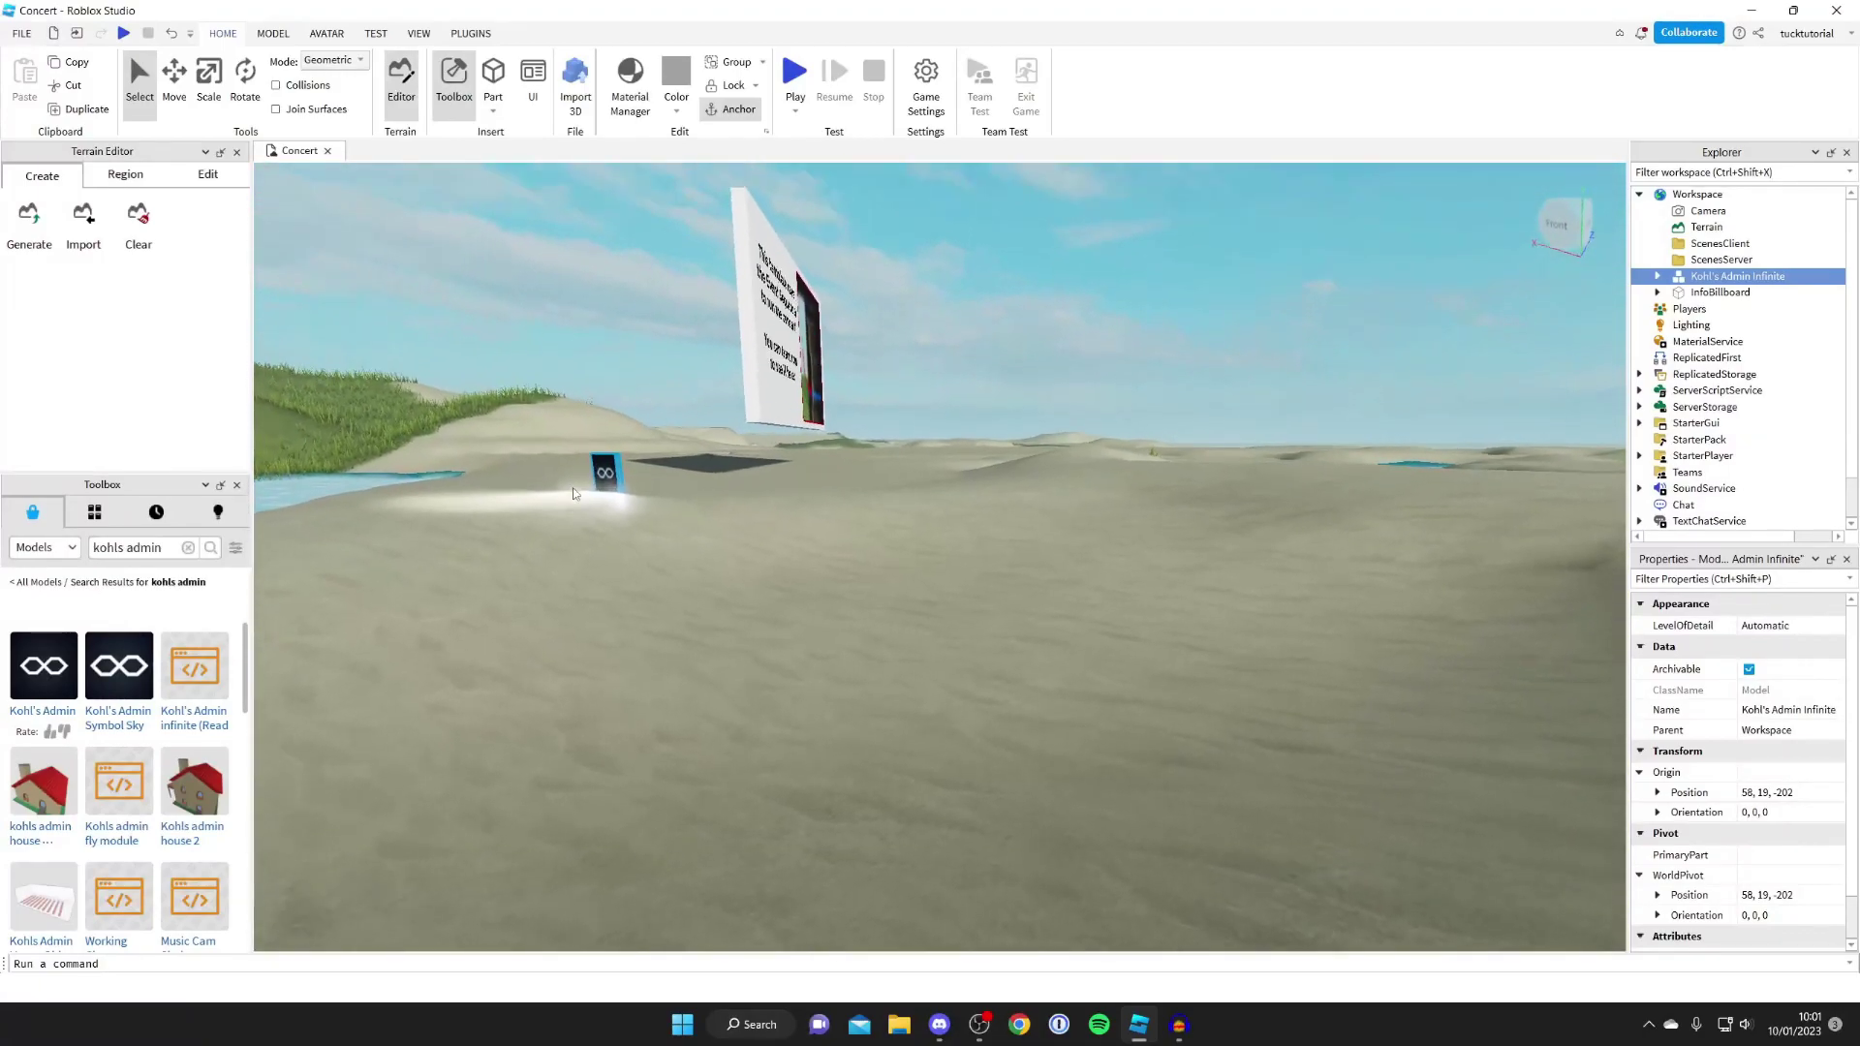
pyautogui.moveTo(602, 473); pyautogui.dragTo(839, 375)
pyautogui.press('q')
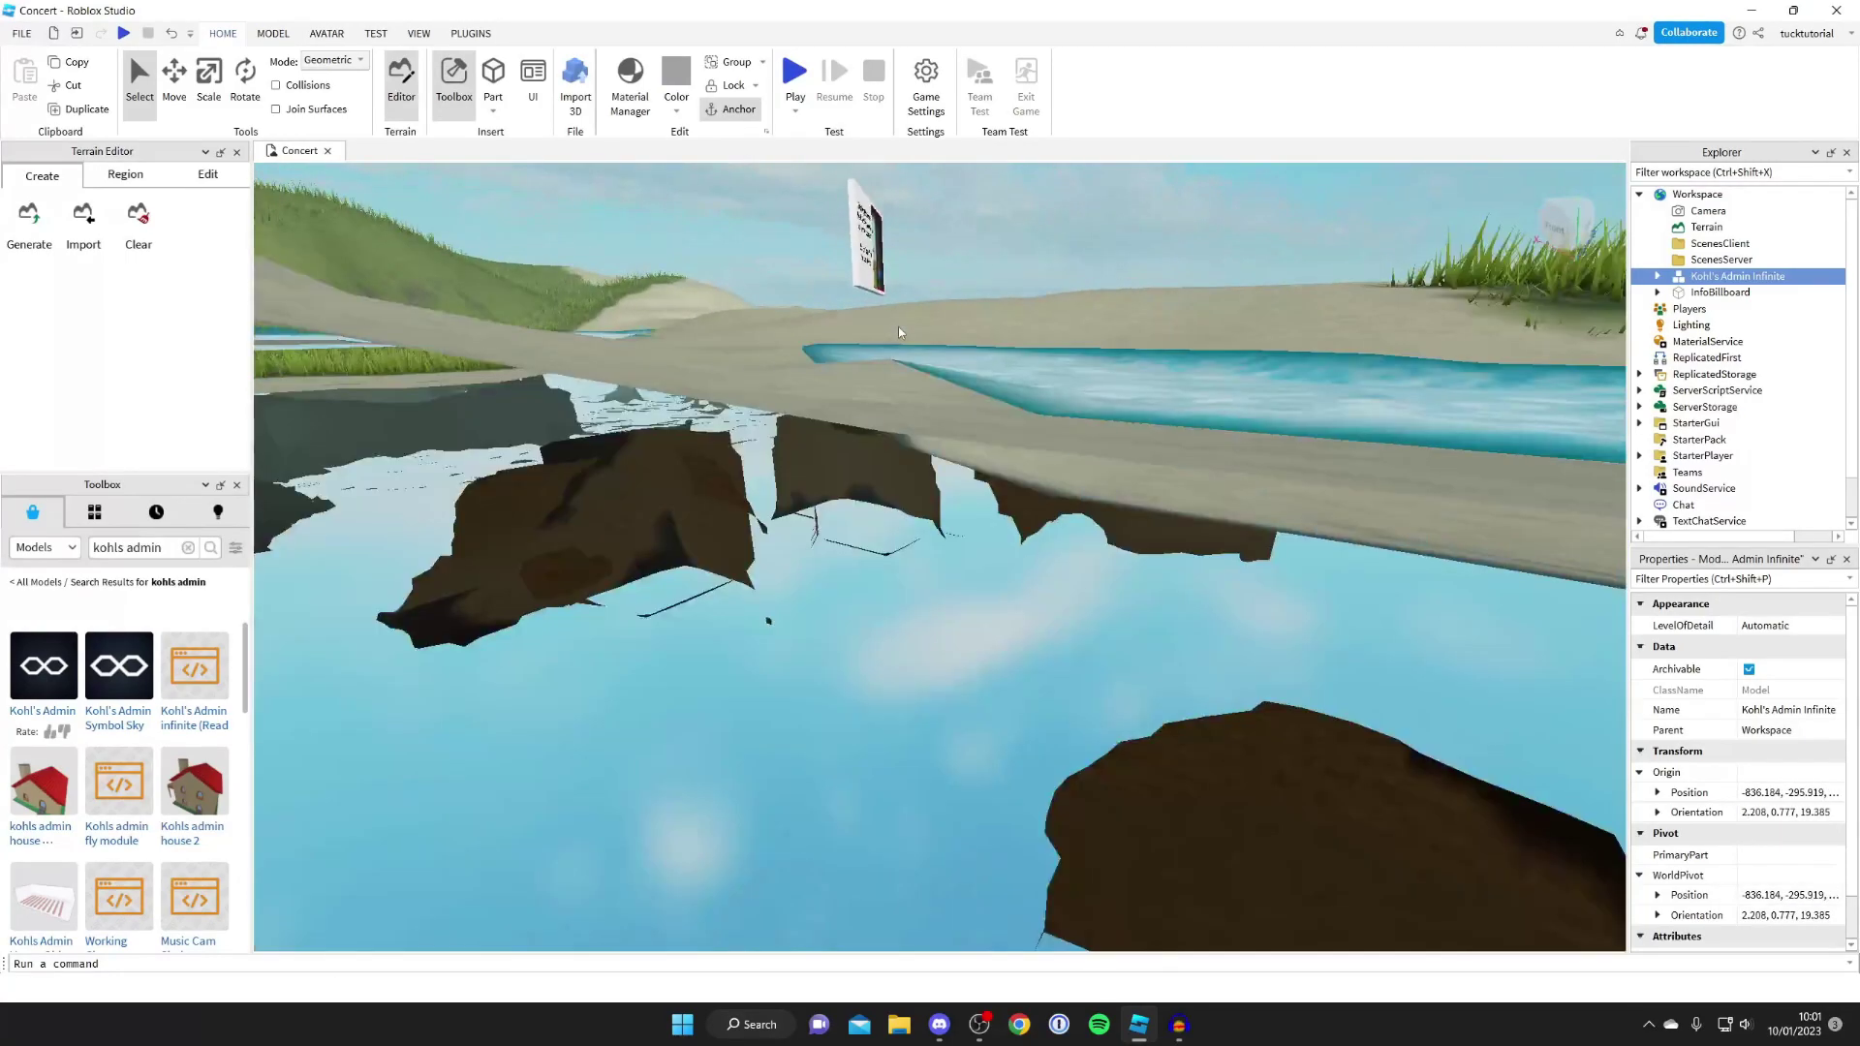
pyautogui.press('e')
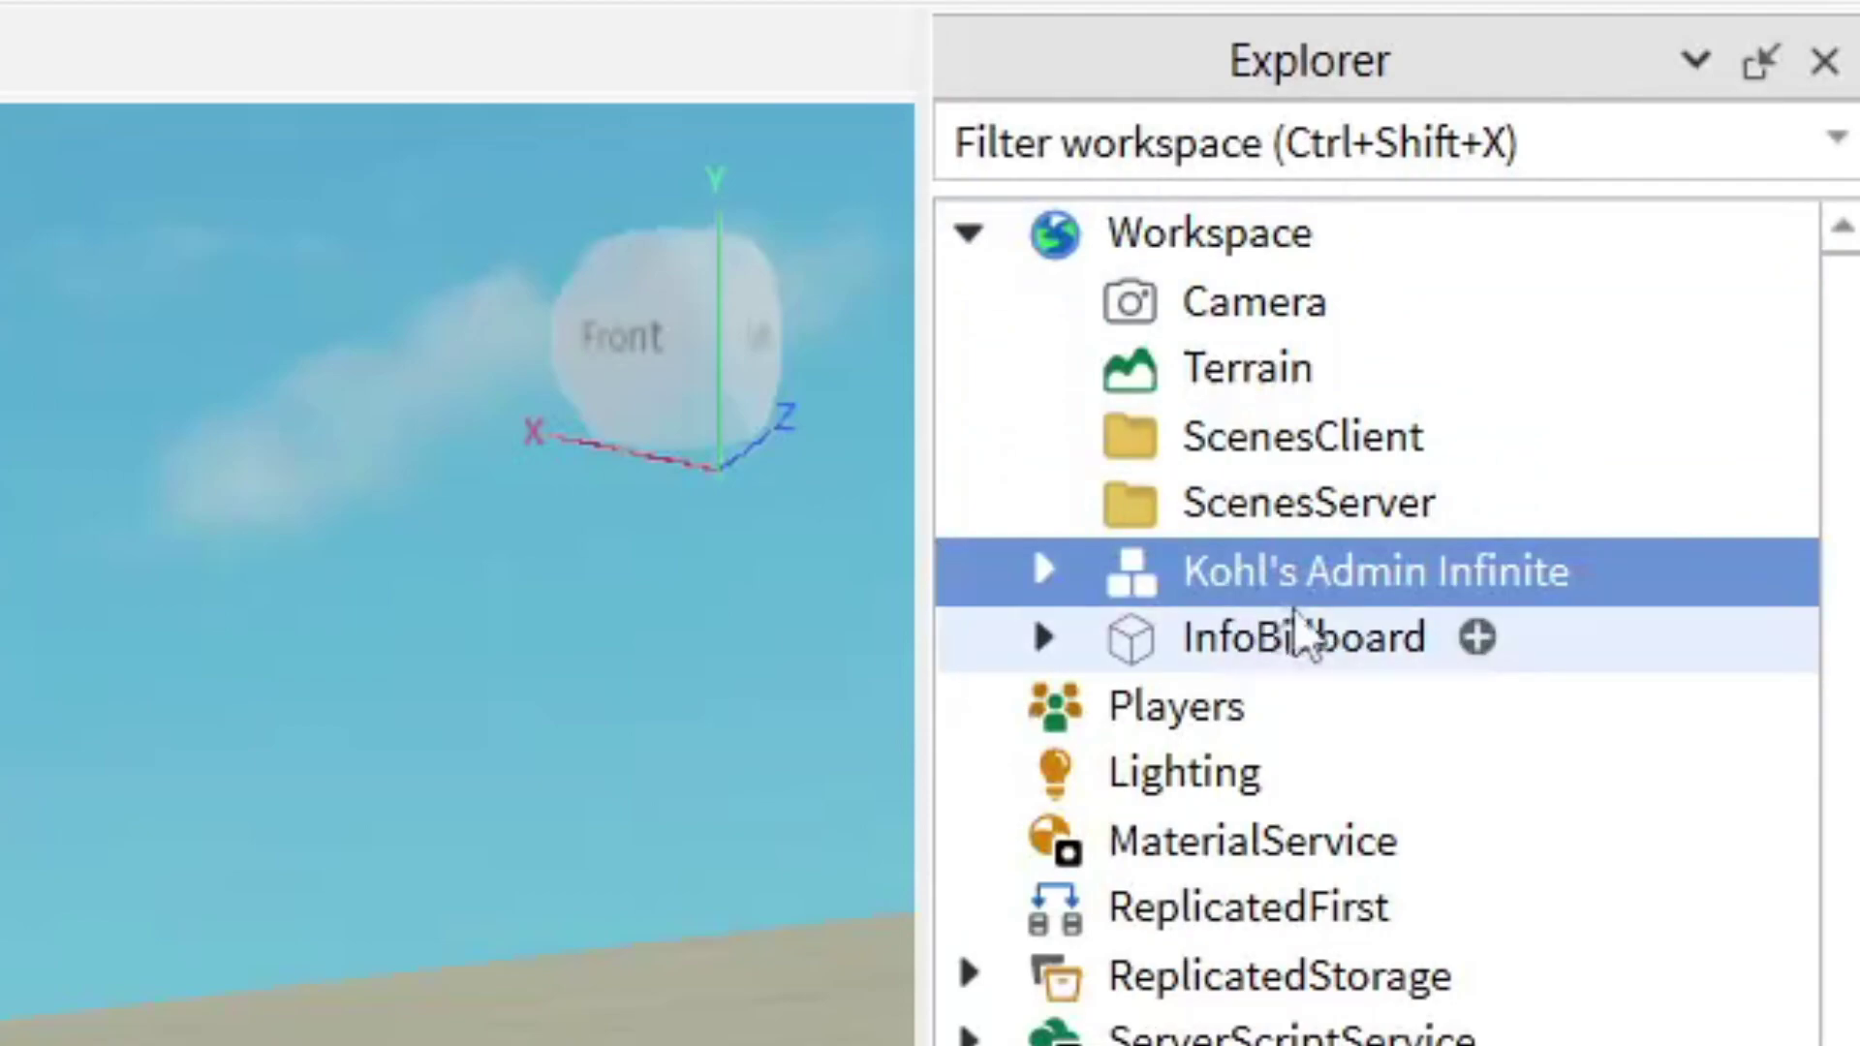
# Open the Settings script inside the Credit script of the Kohl's Admin Infinite model.
pyautogui.click(1041, 569)
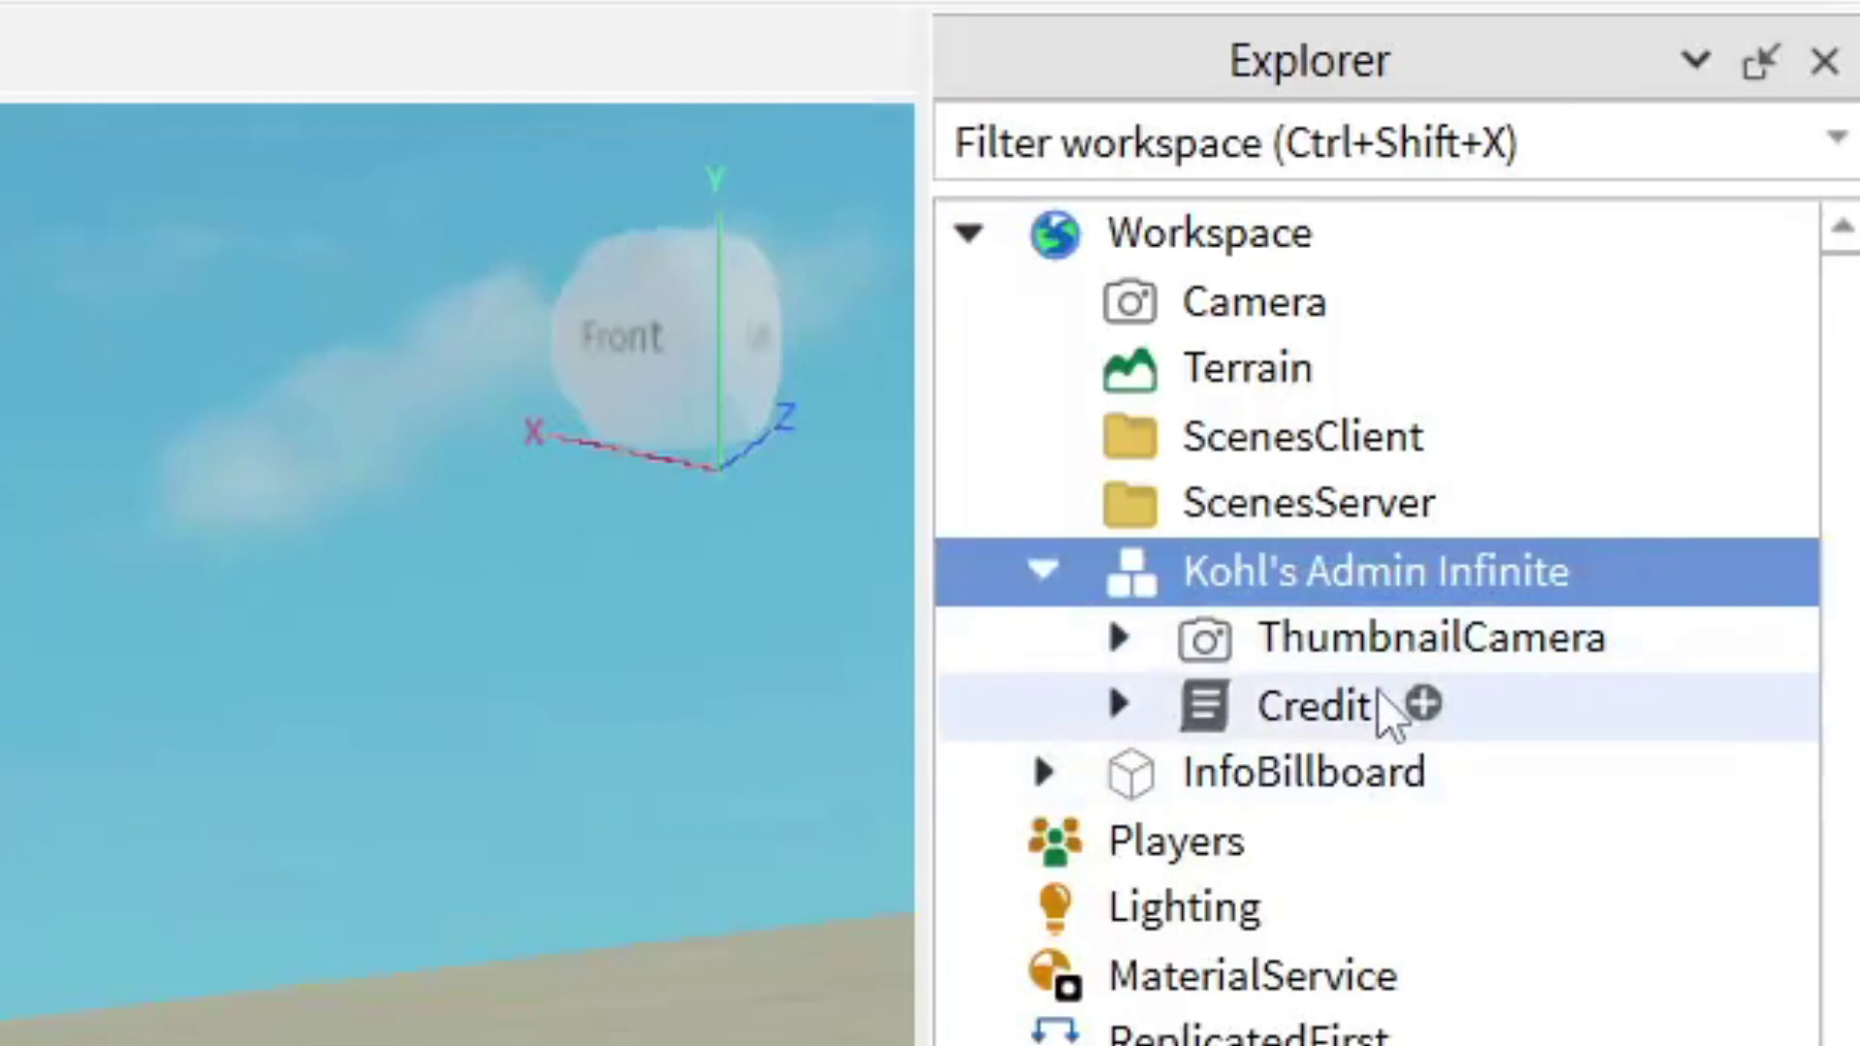
pyautogui.click(1116, 707)
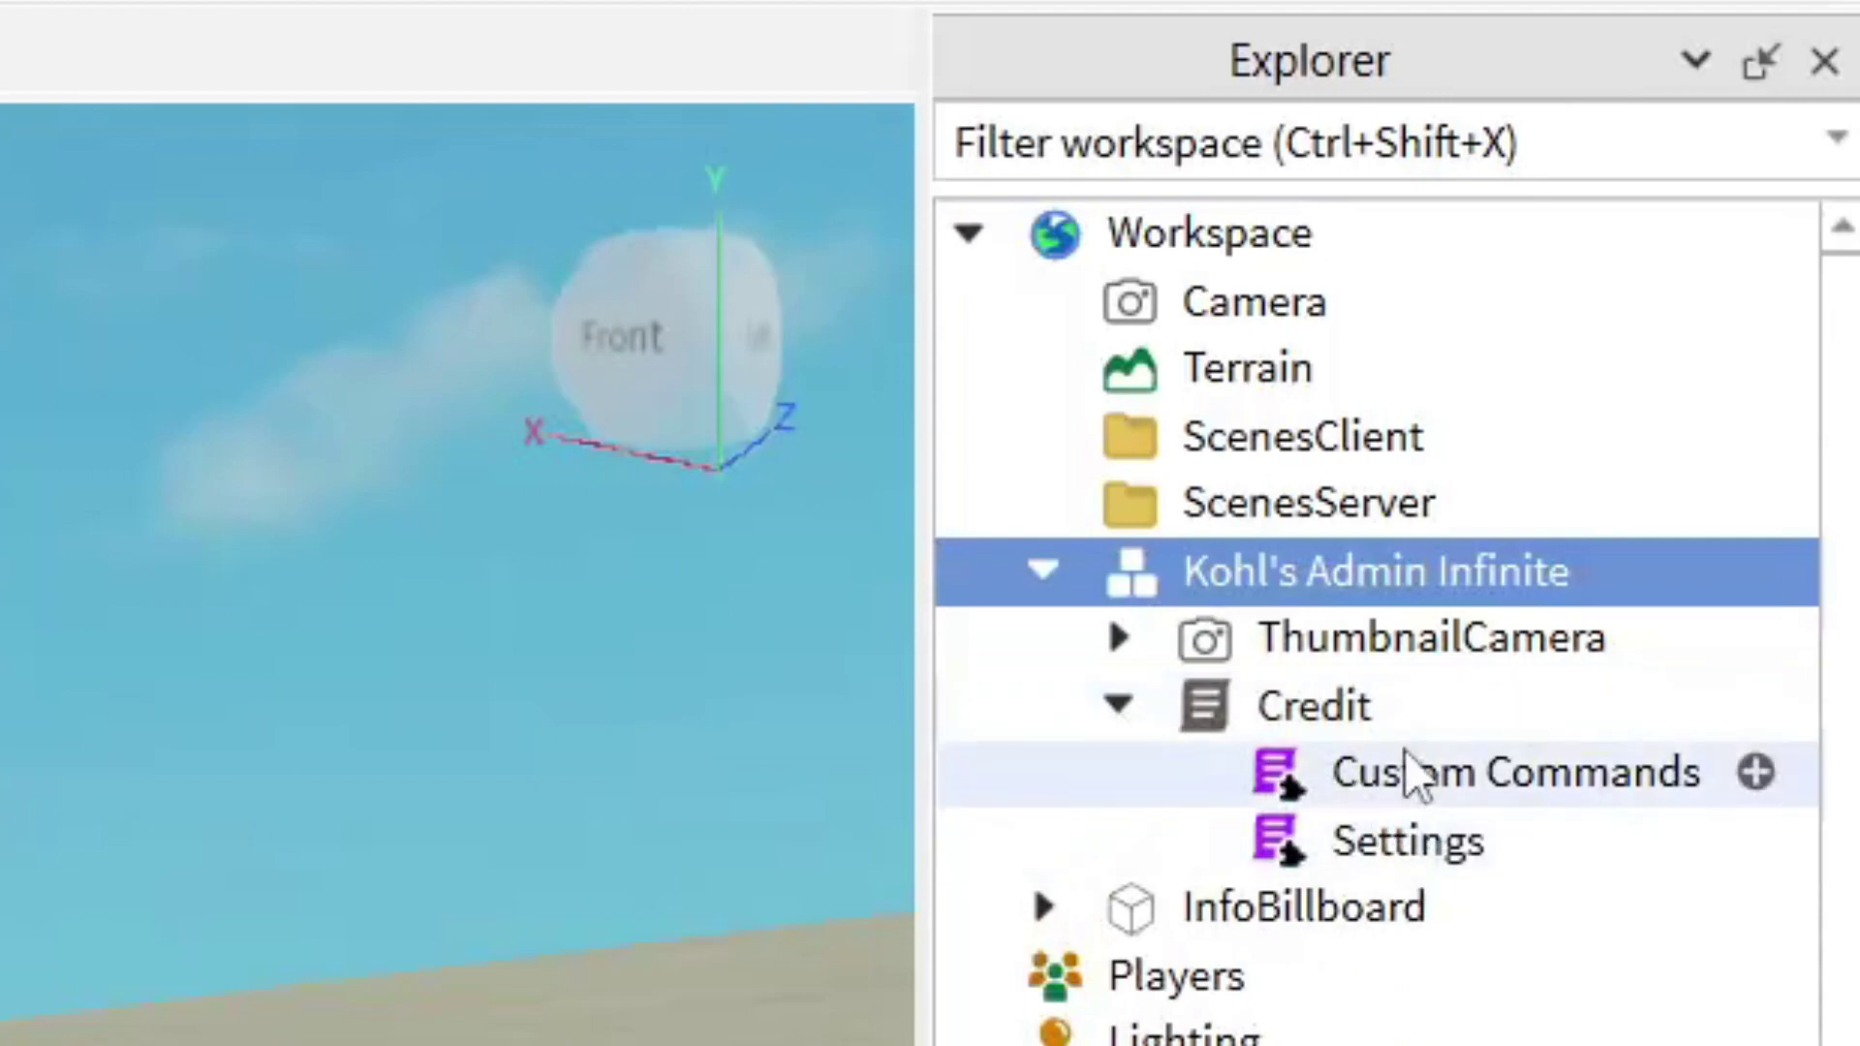
pyautogui.click(1395, 839)
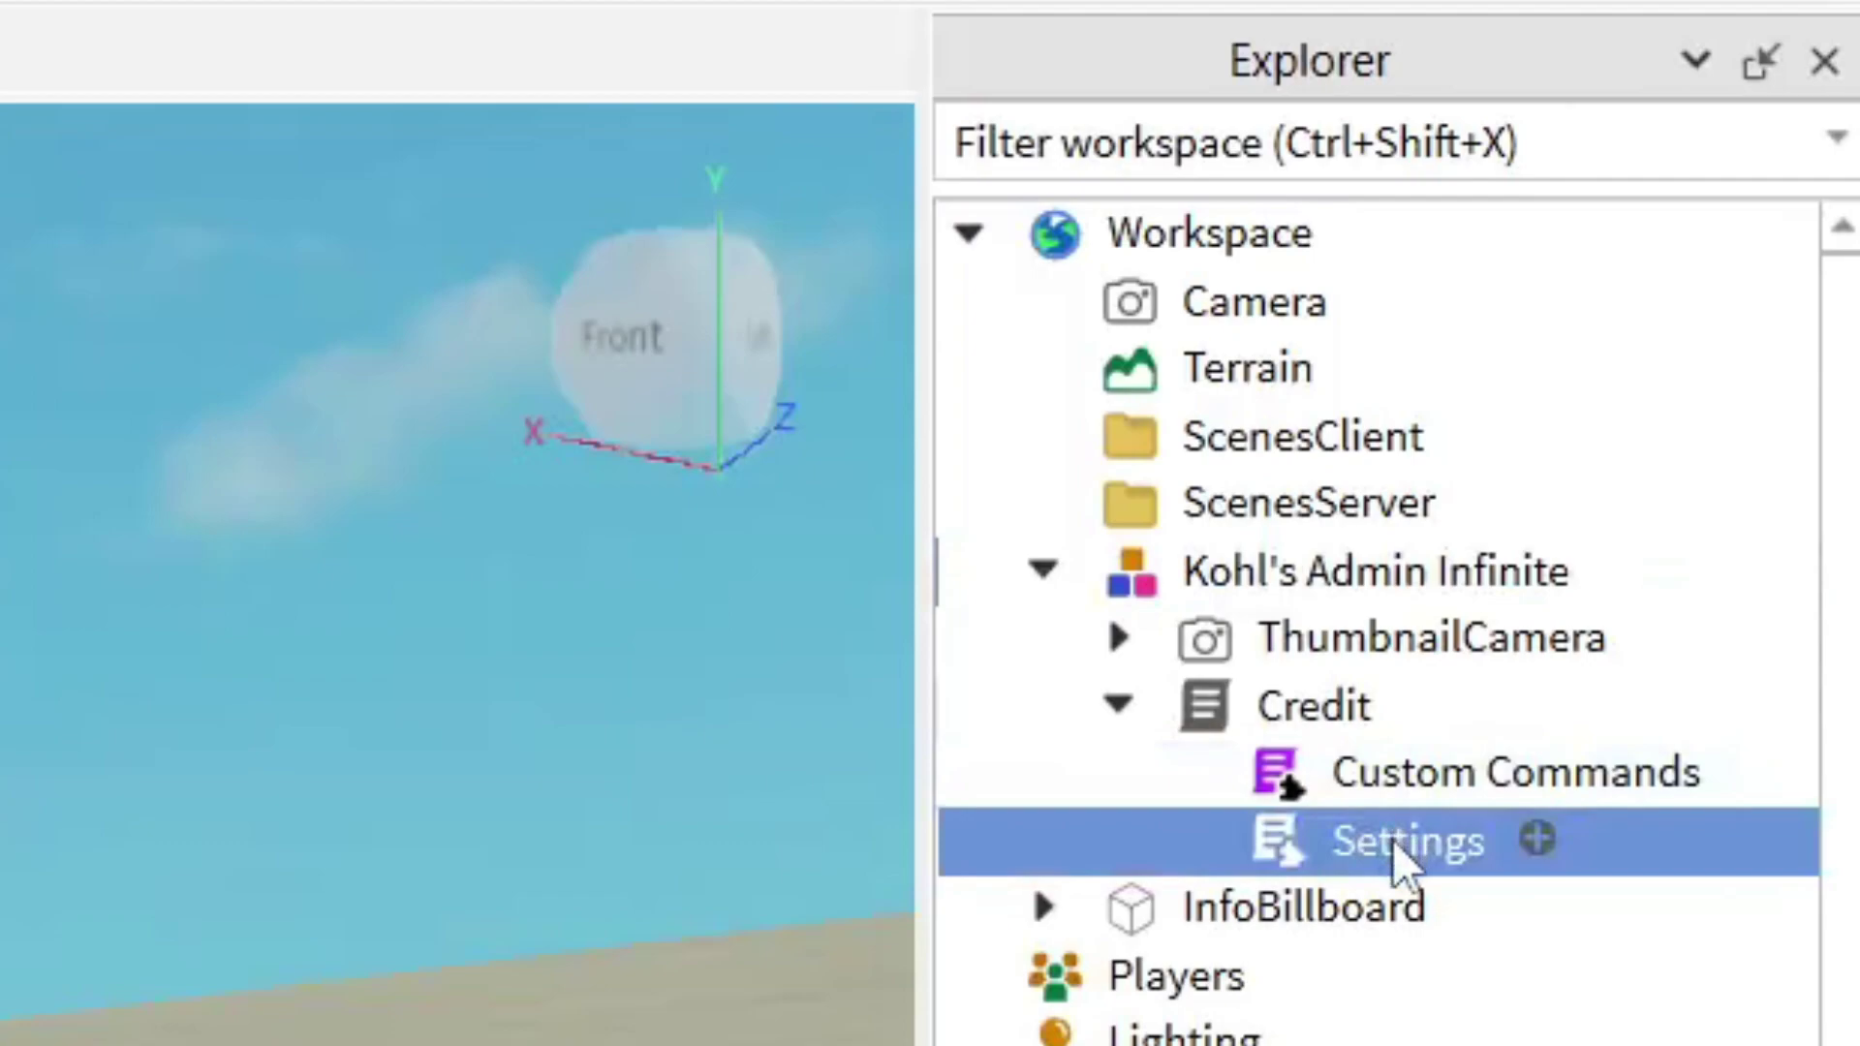
pyautogui.doubleClick(1393, 840)
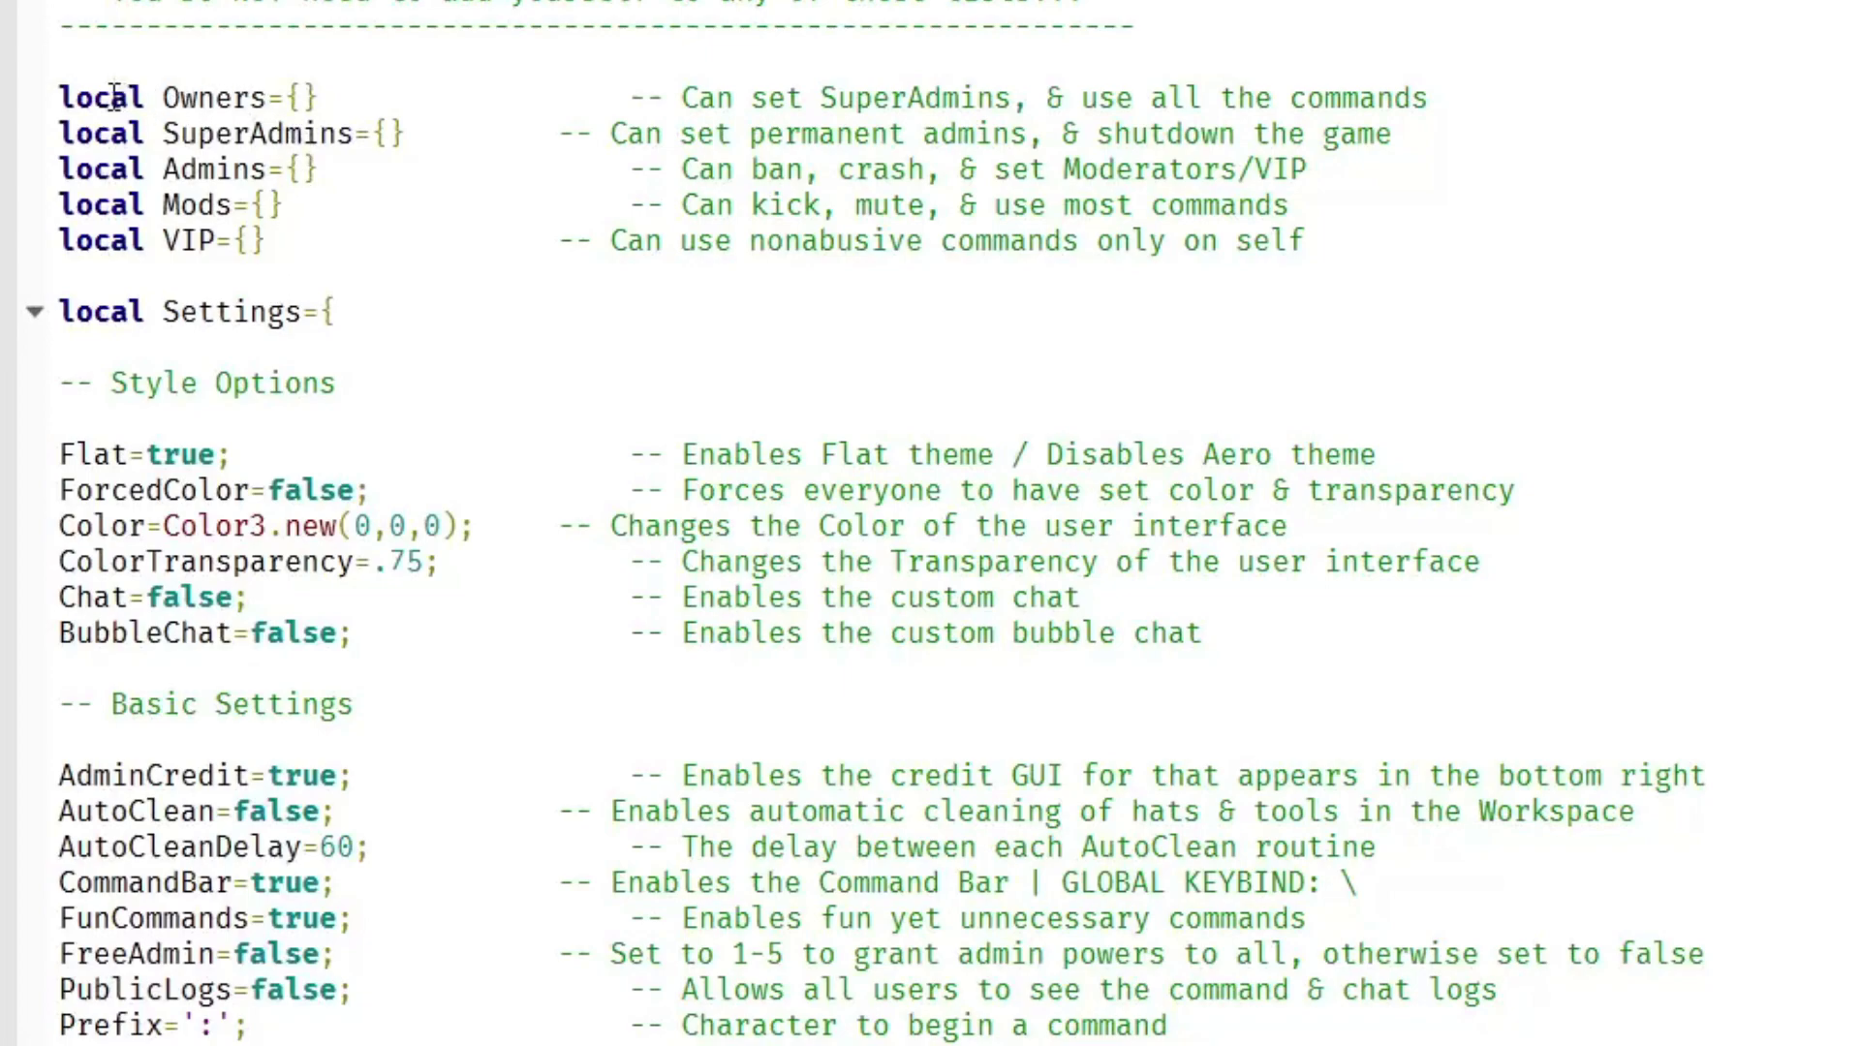
# Add the account's username in single quotes to the Owners list in the Settings script, and close the script.
pyautogui.click(300, 97)
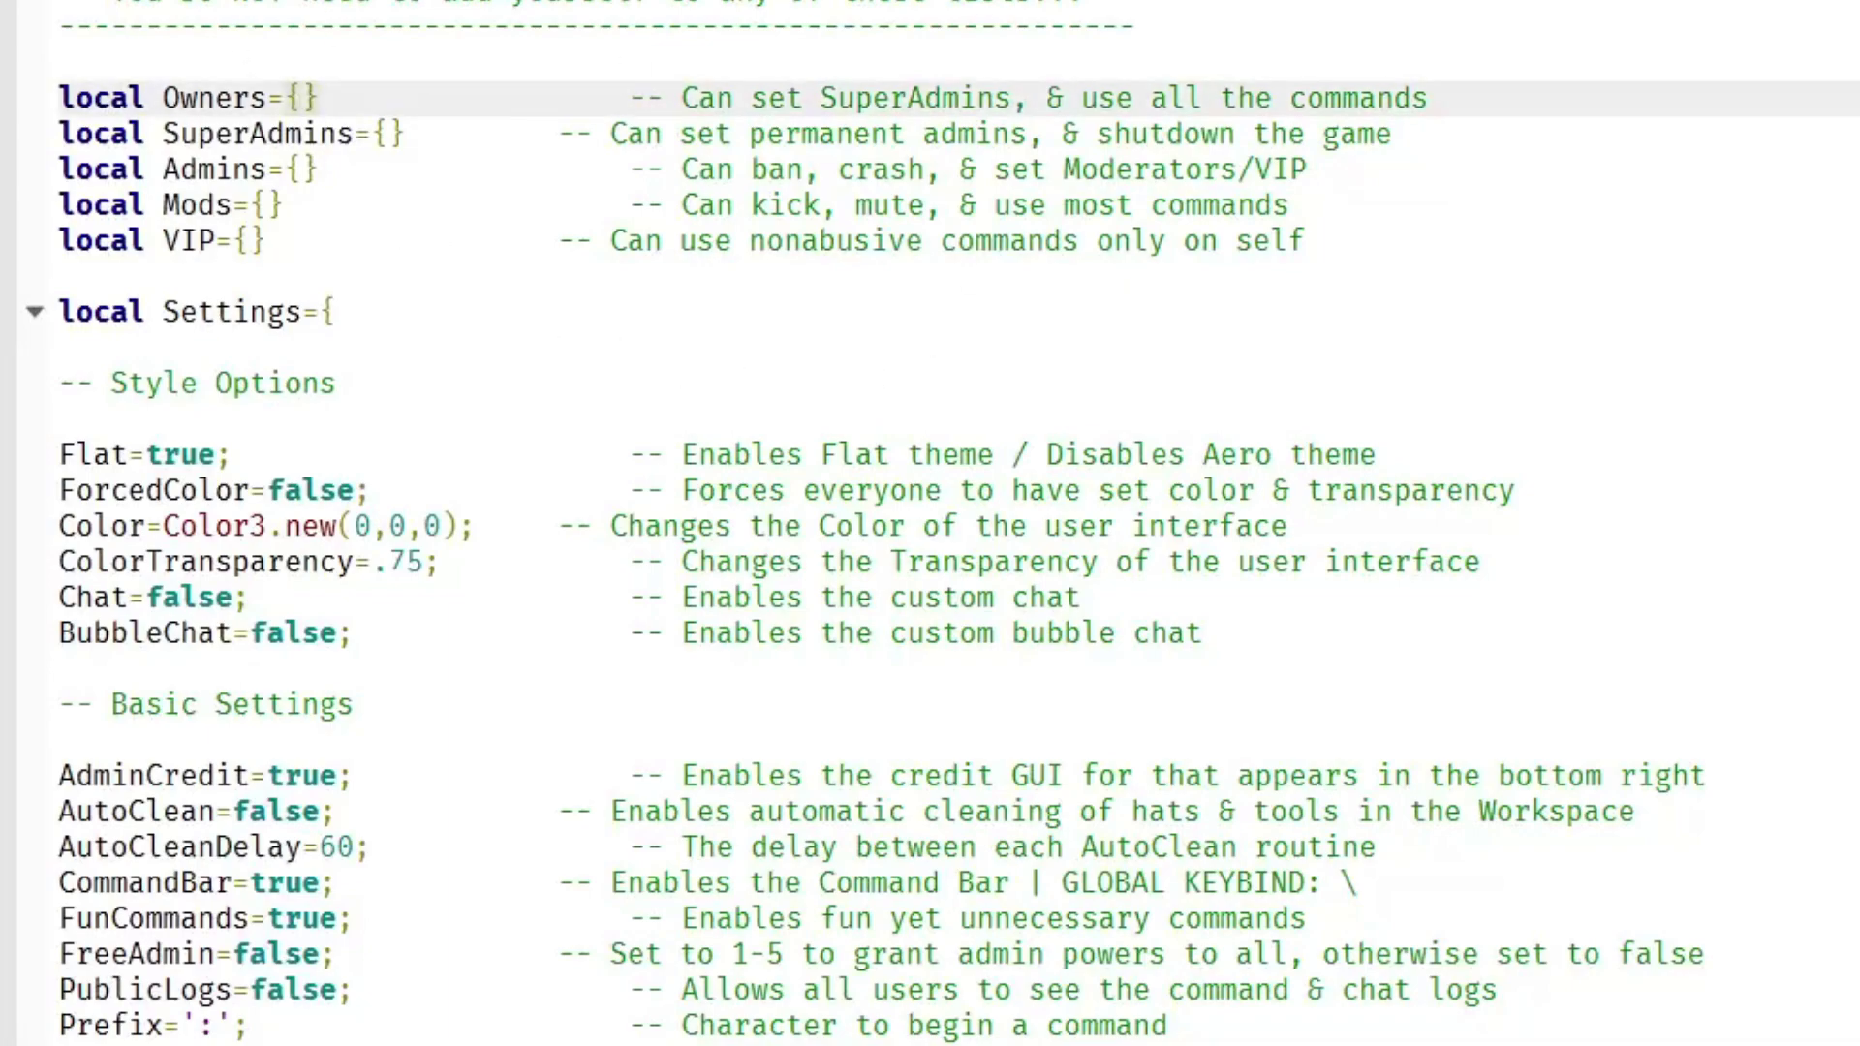
pyautogui.write("'")
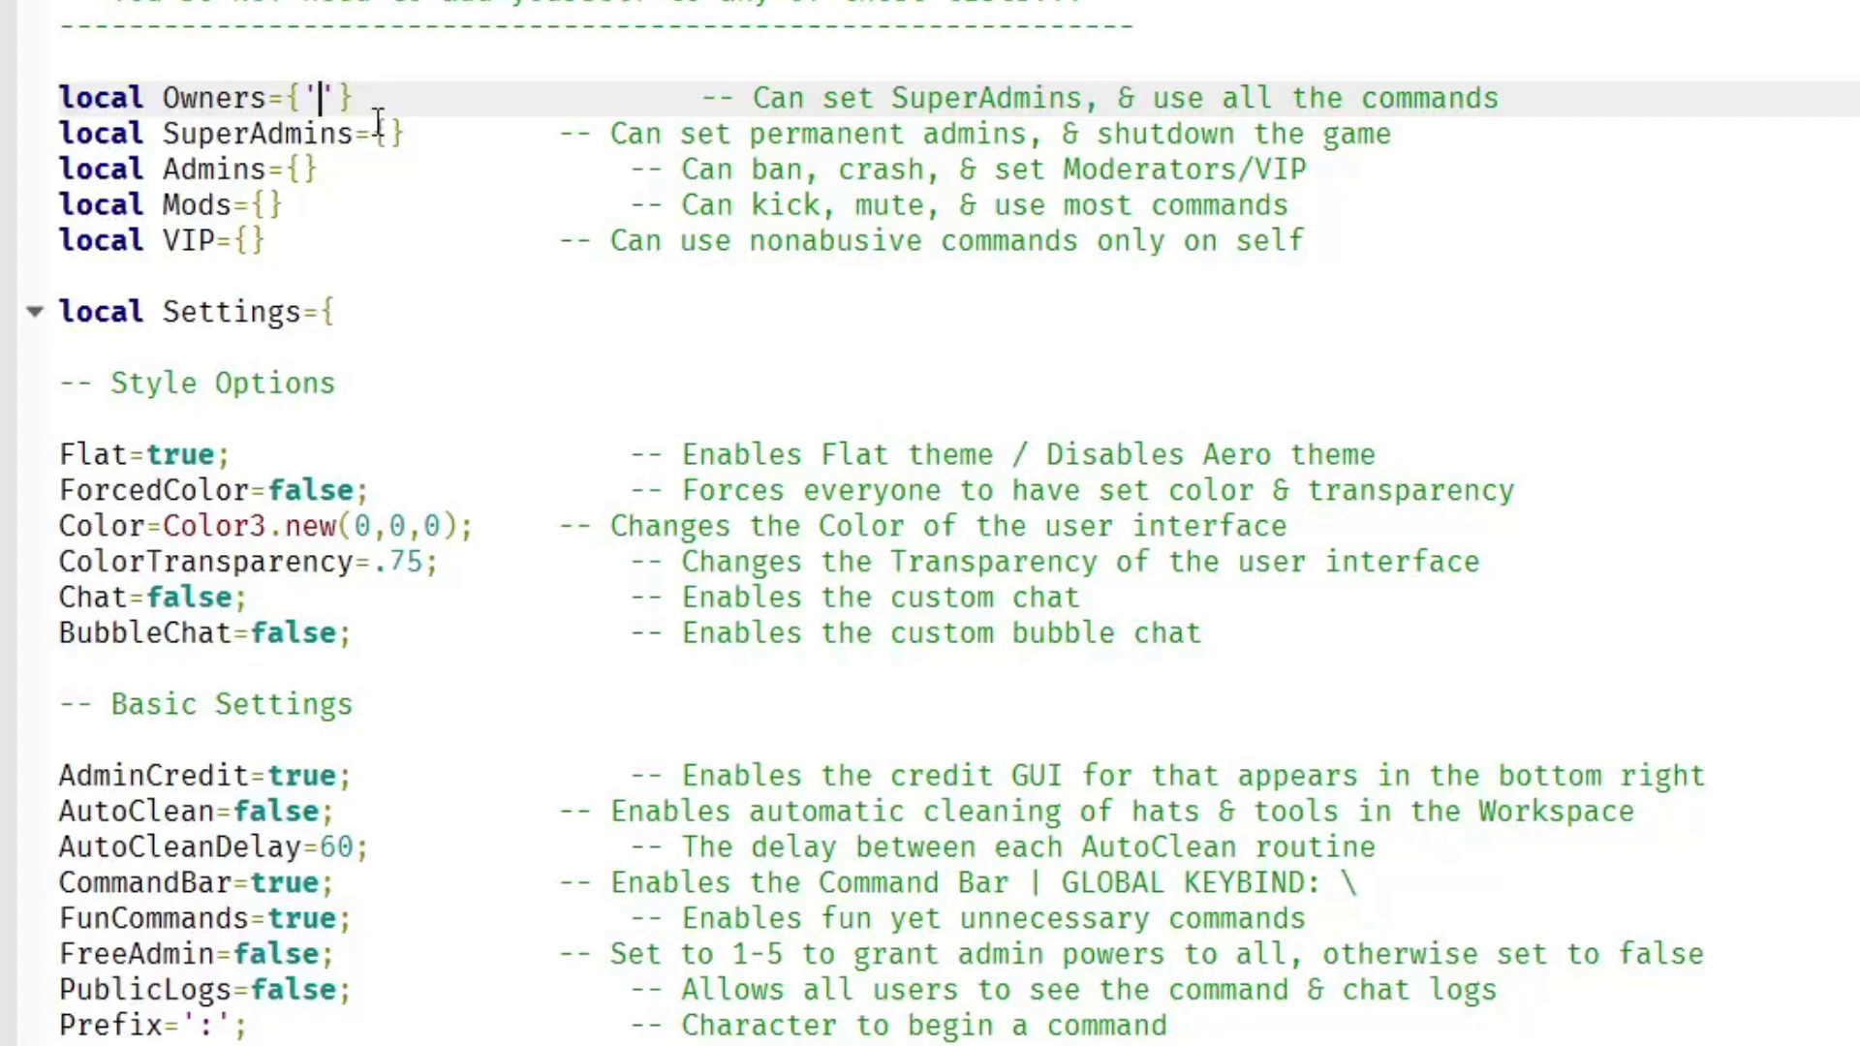
pyautogui.write('tucktutori')
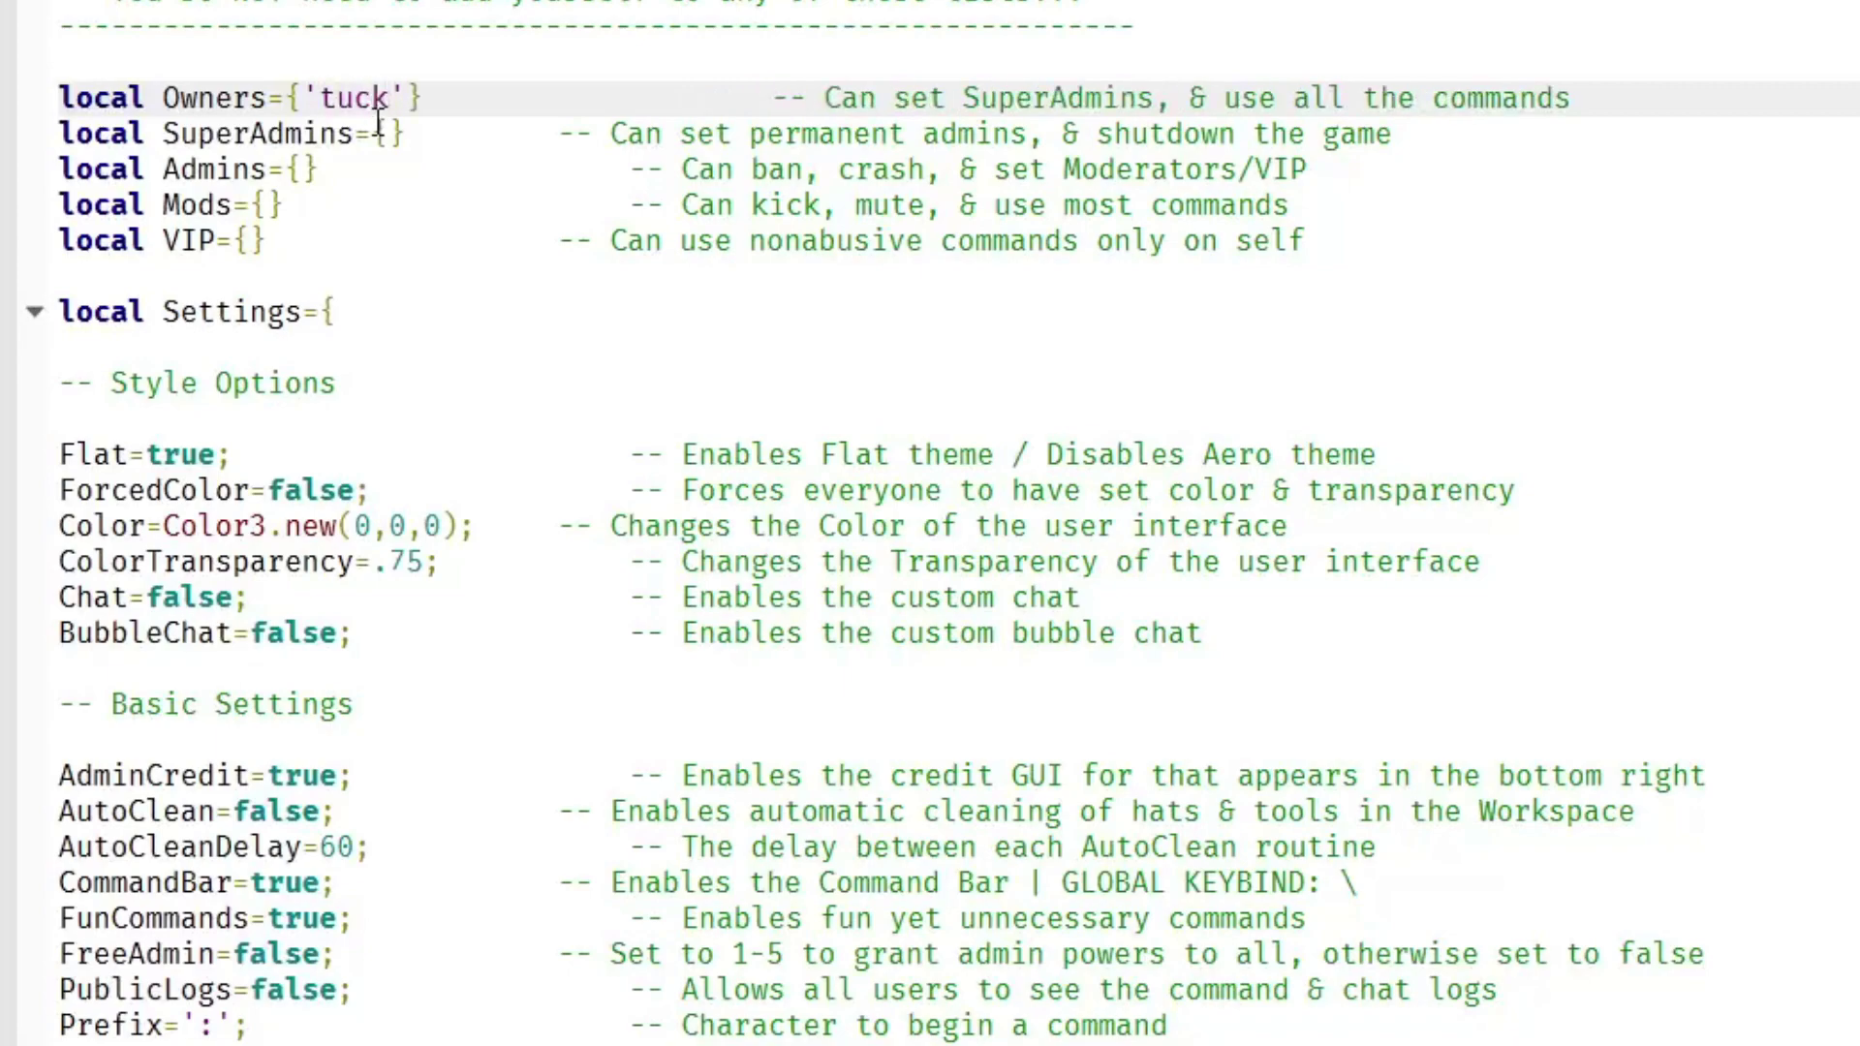
pyautogui.write('al')
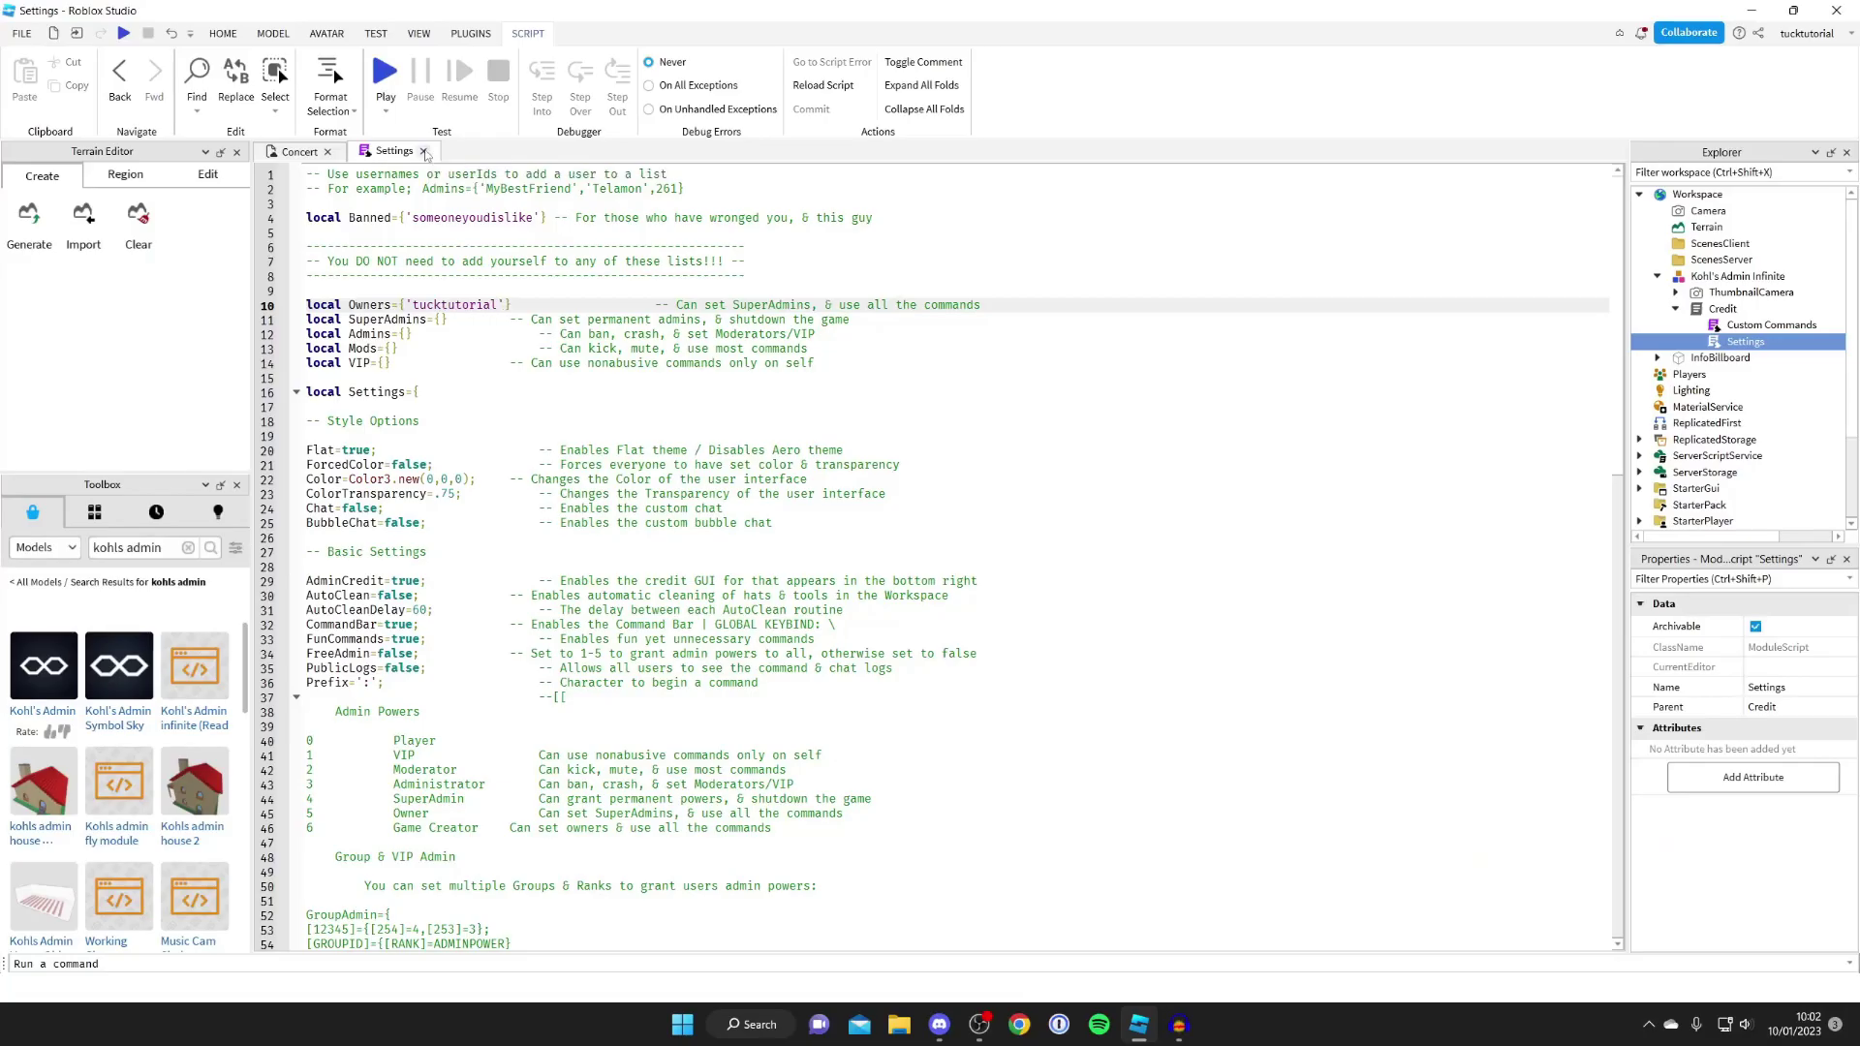
pyautogui.click(423, 151)
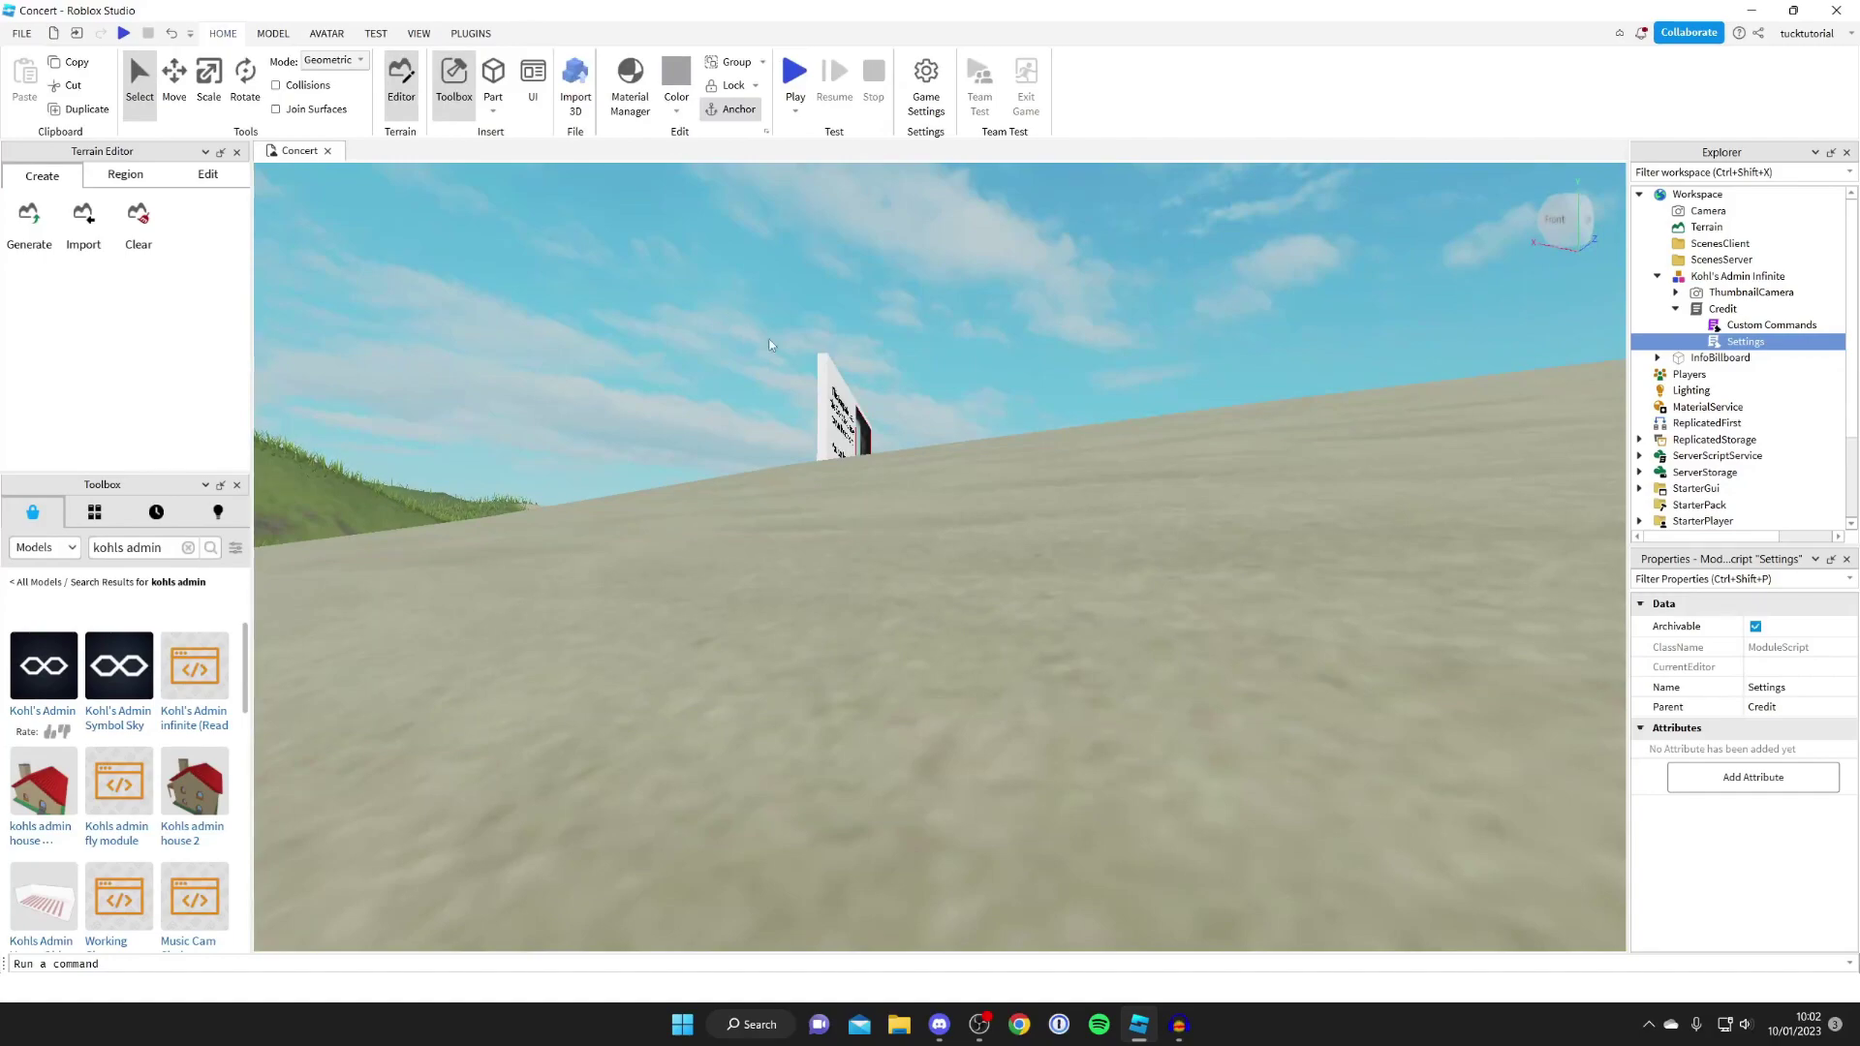
# Start a play test and run the cmds admin command to display the commands list.
pyautogui.click(791, 73)
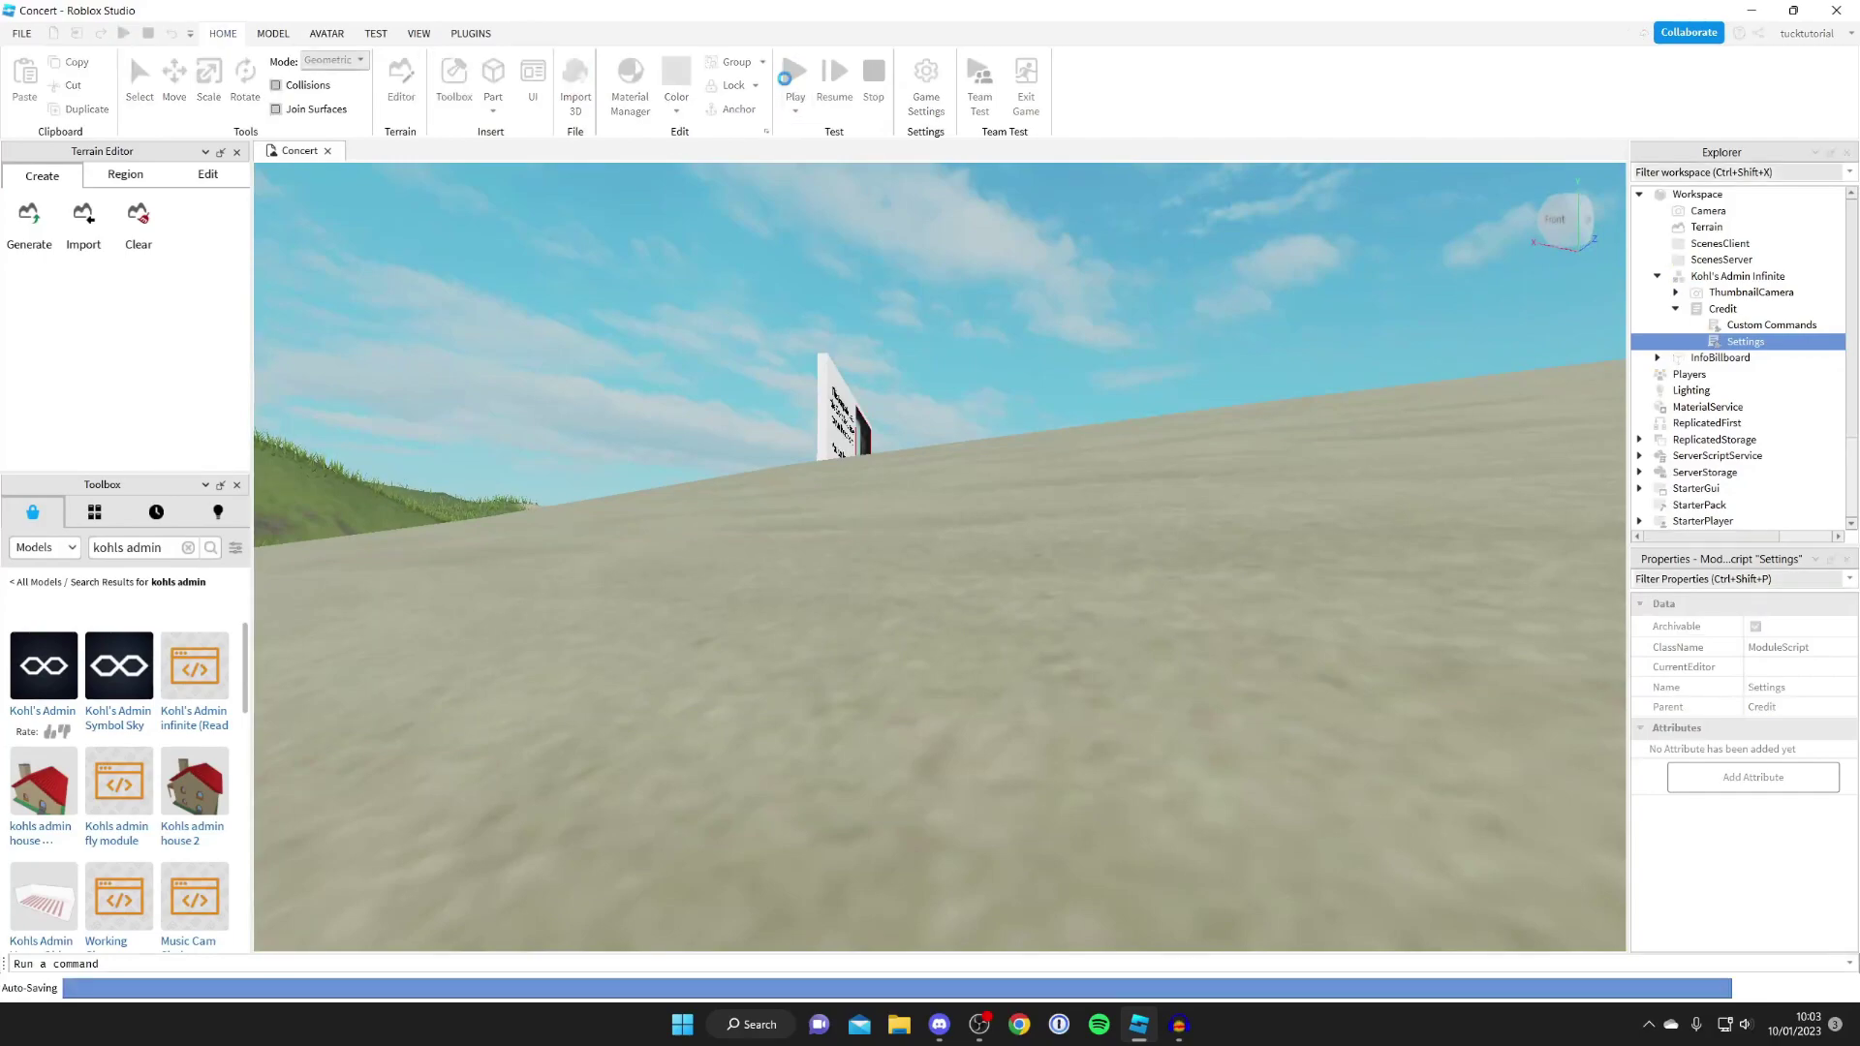
pyautogui.press('XF86AudioMute')
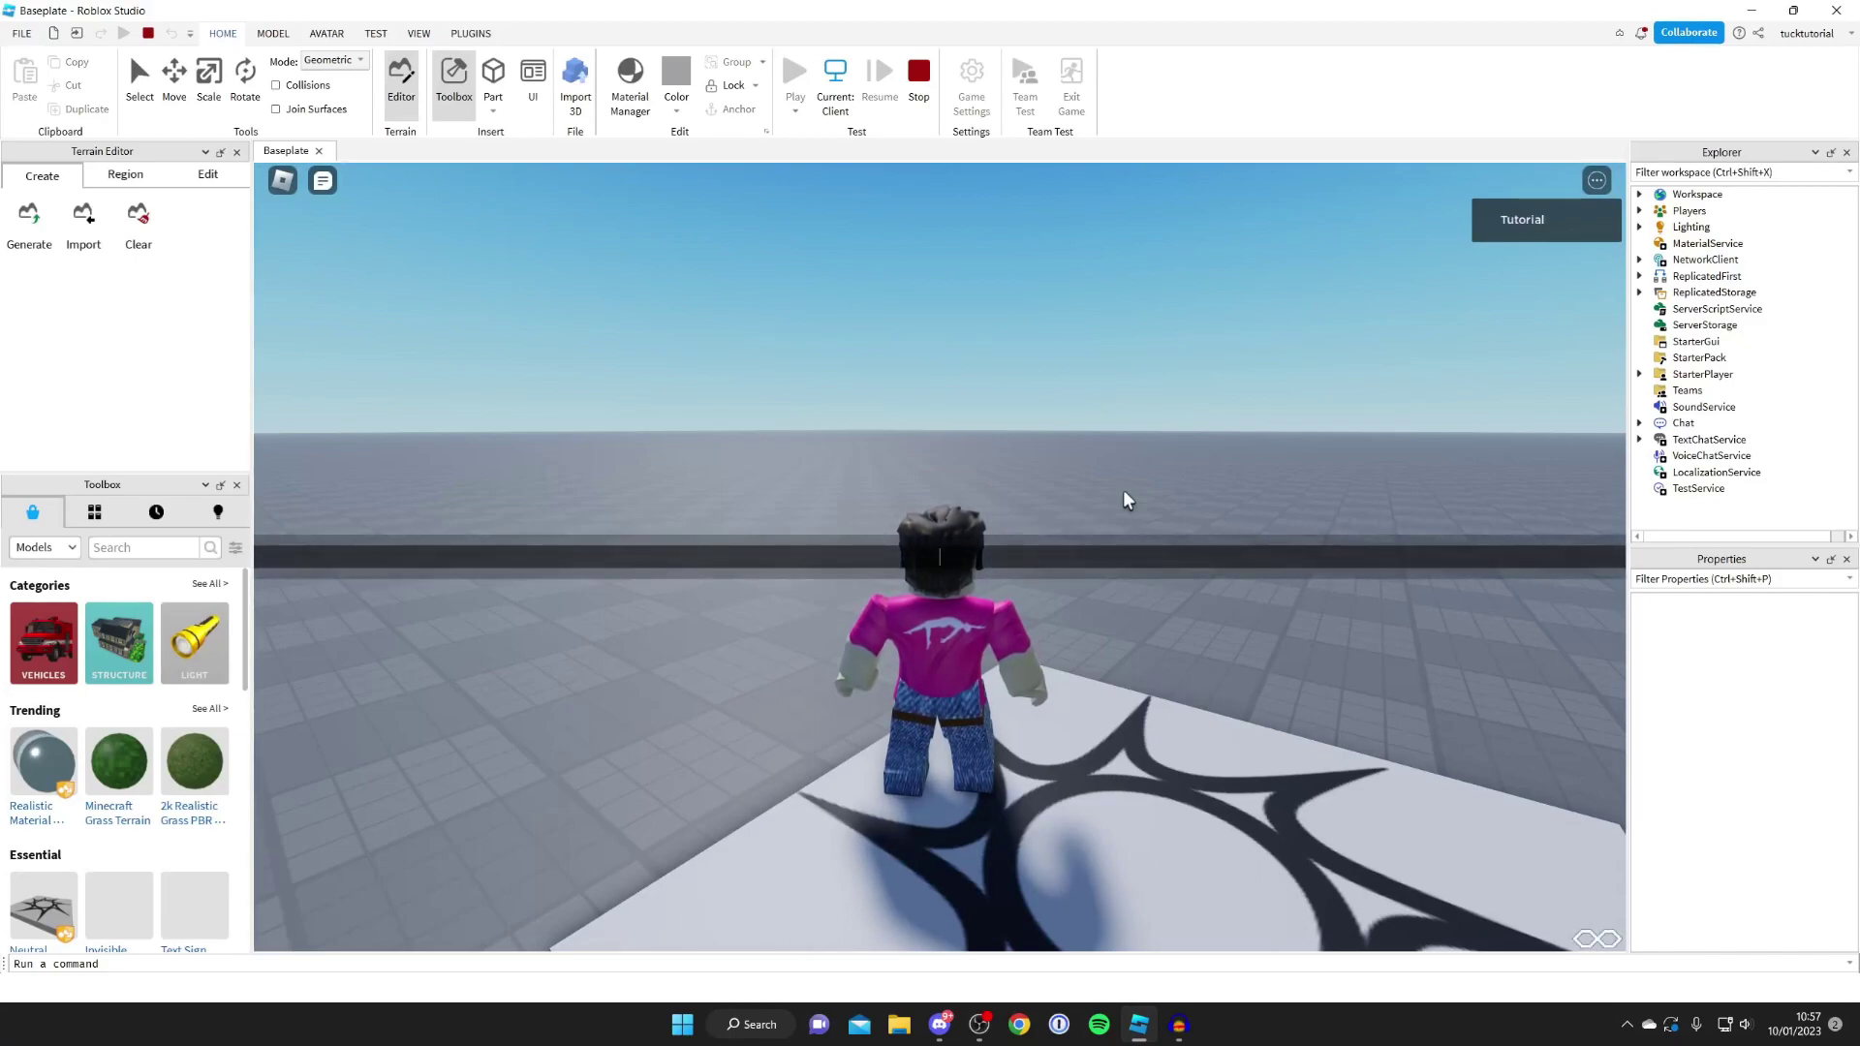
pyautogui.press(';')
pyautogui.write('cmds')
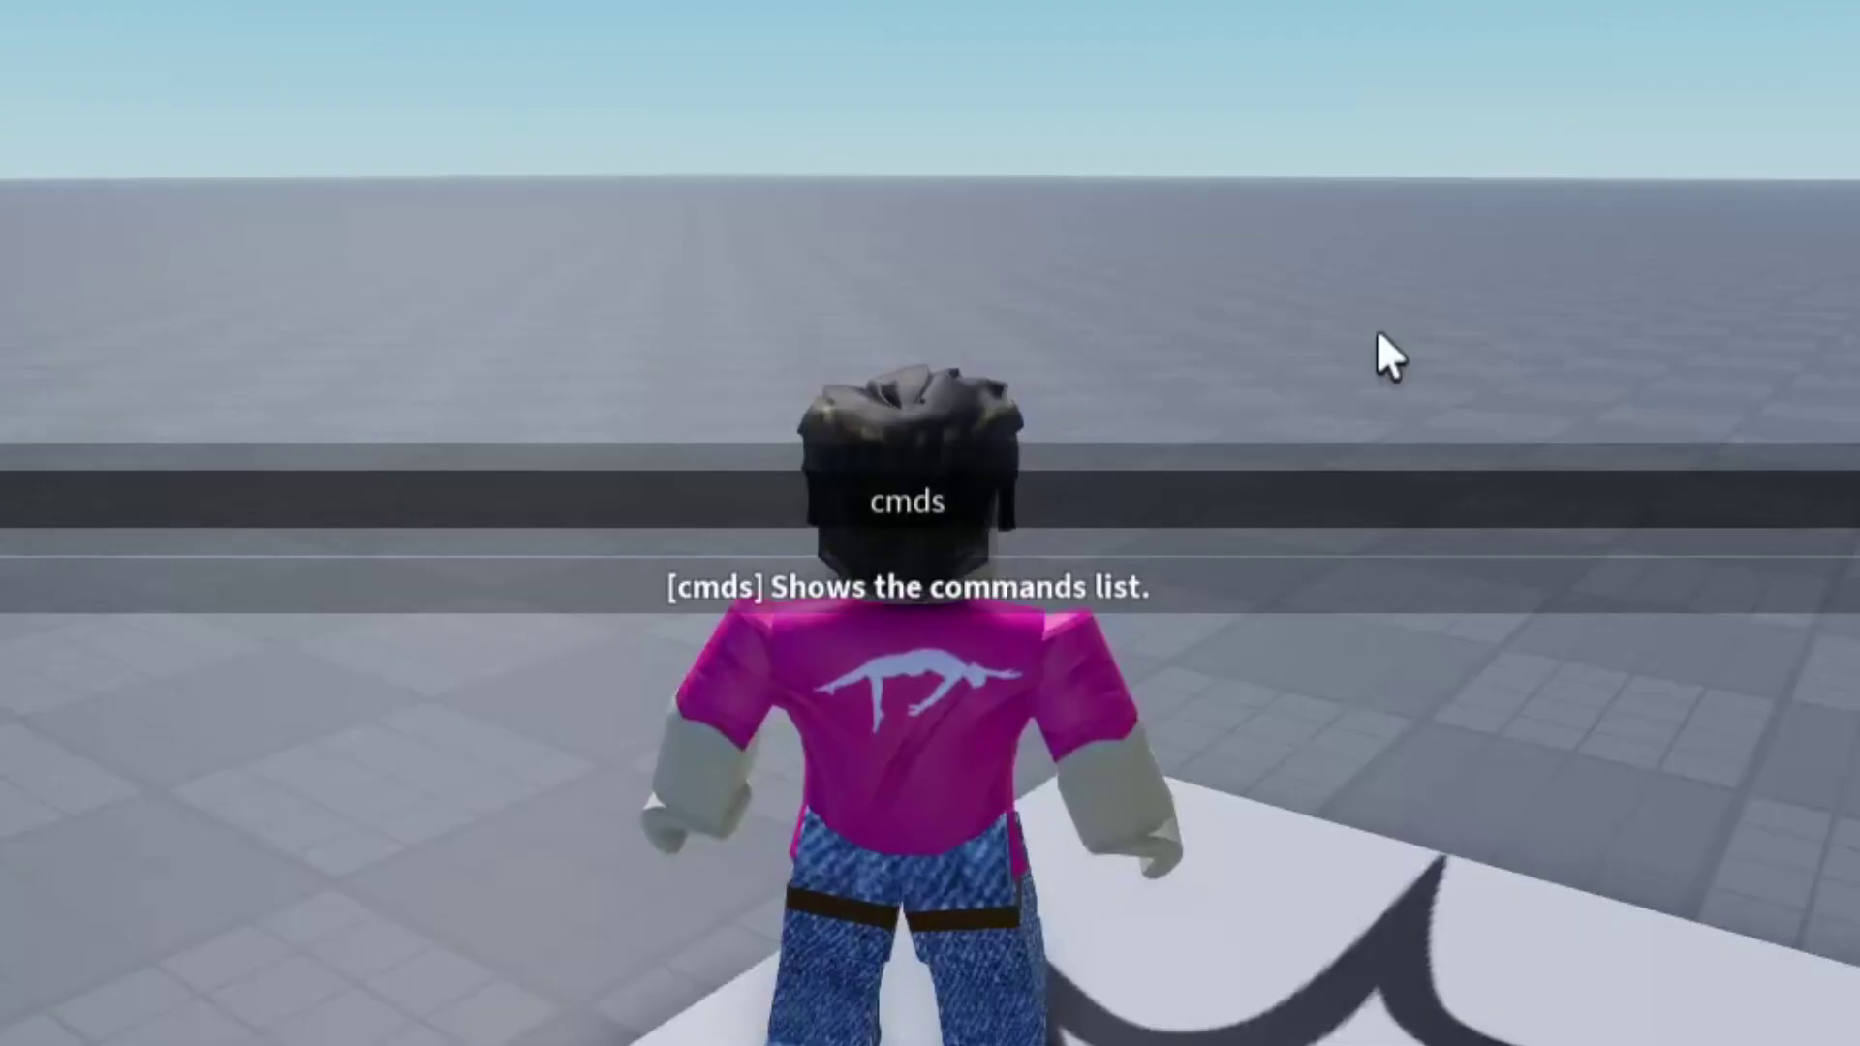
pyautogui.press('Return')
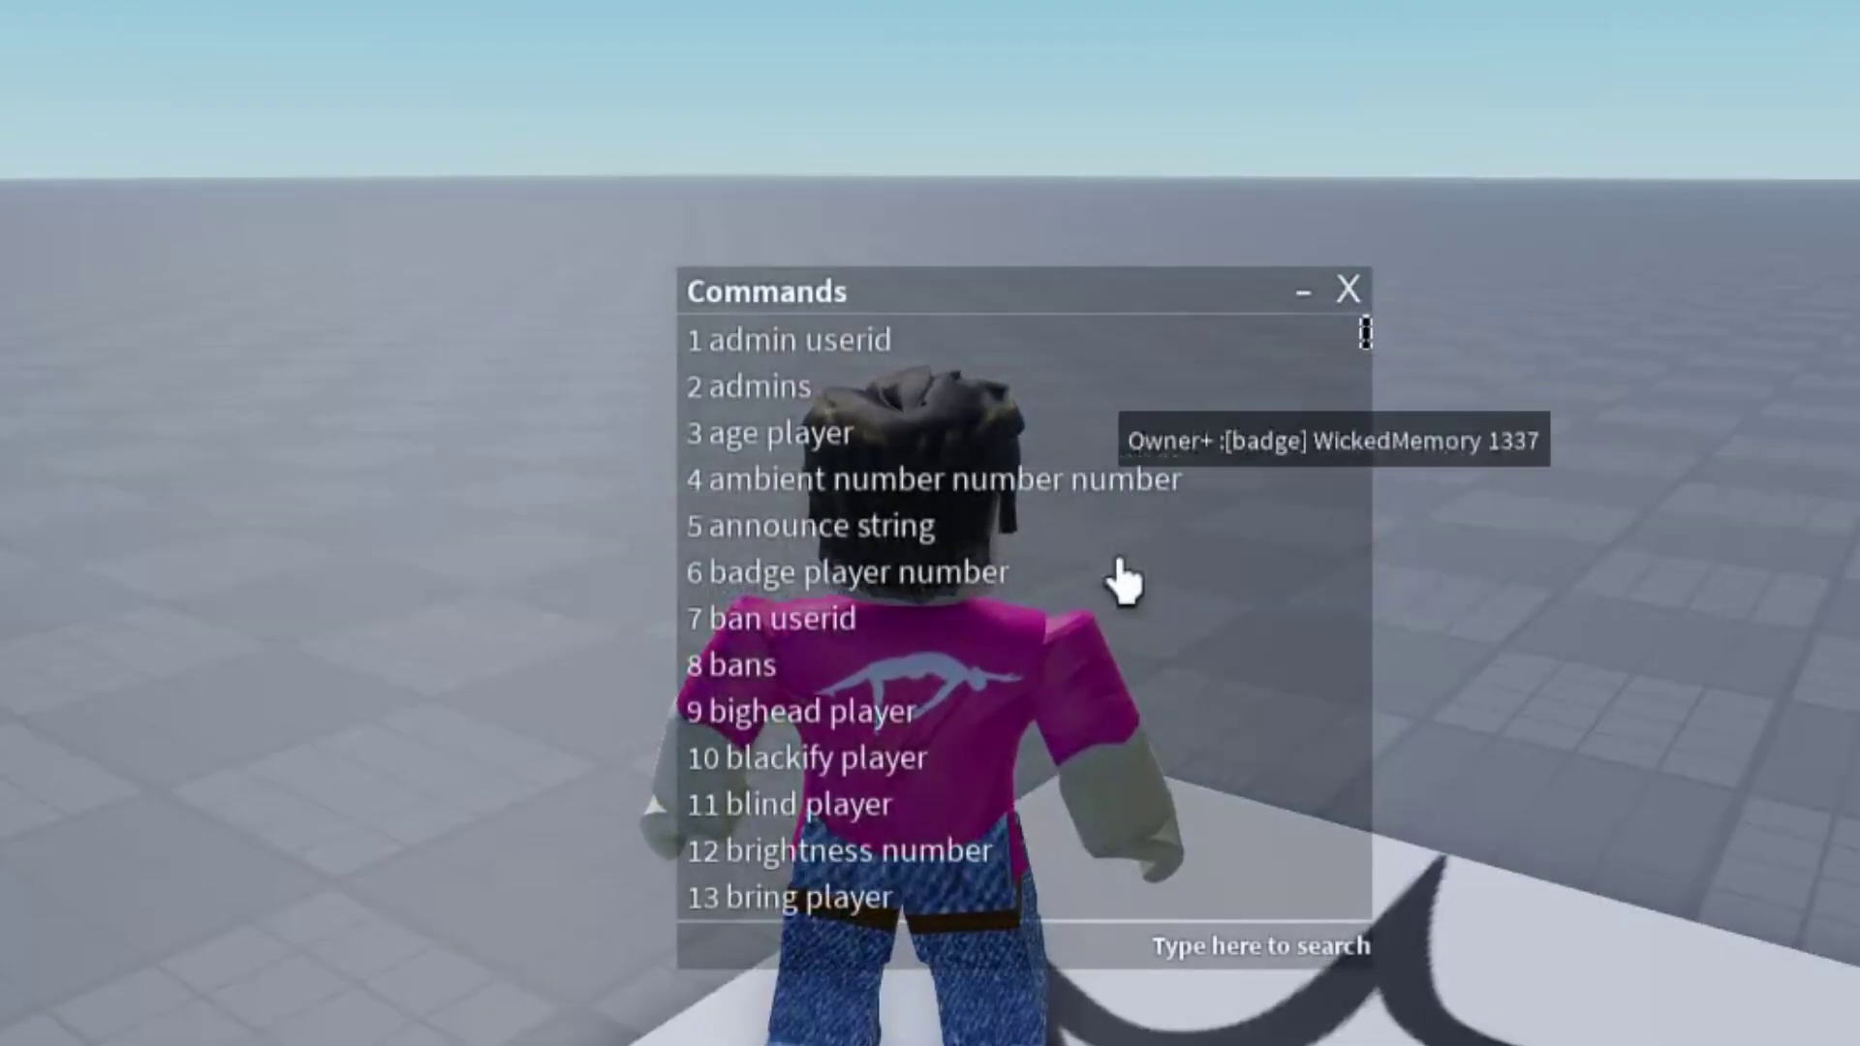